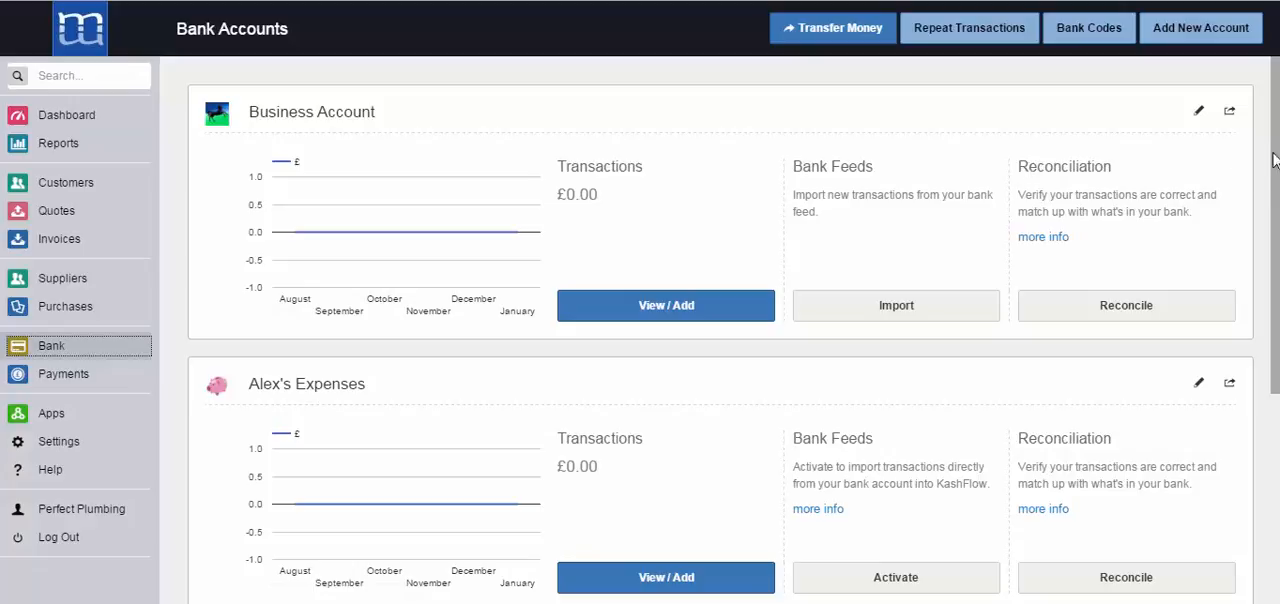
Open the bank feed import for the Current Account and show its transaction matching rules
{"action": "scroll", "coordinate": [1276, 160], "scroll_direction": "down", "scroll_amount": 3}
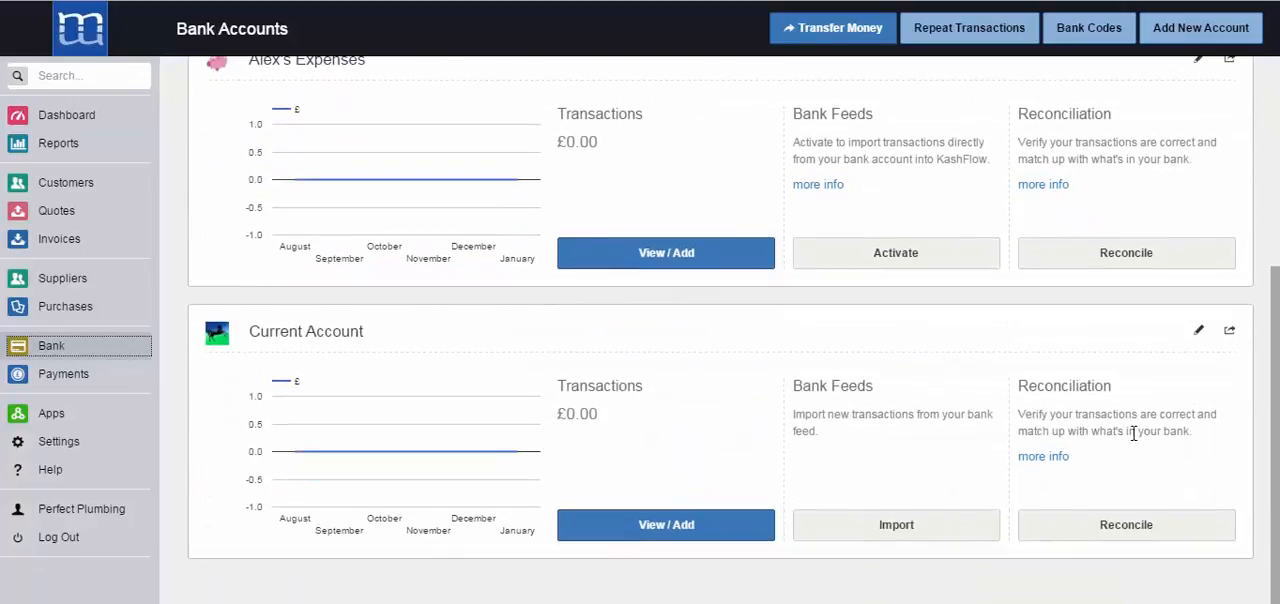
{"action": "left_click", "coordinate": [896, 528]}
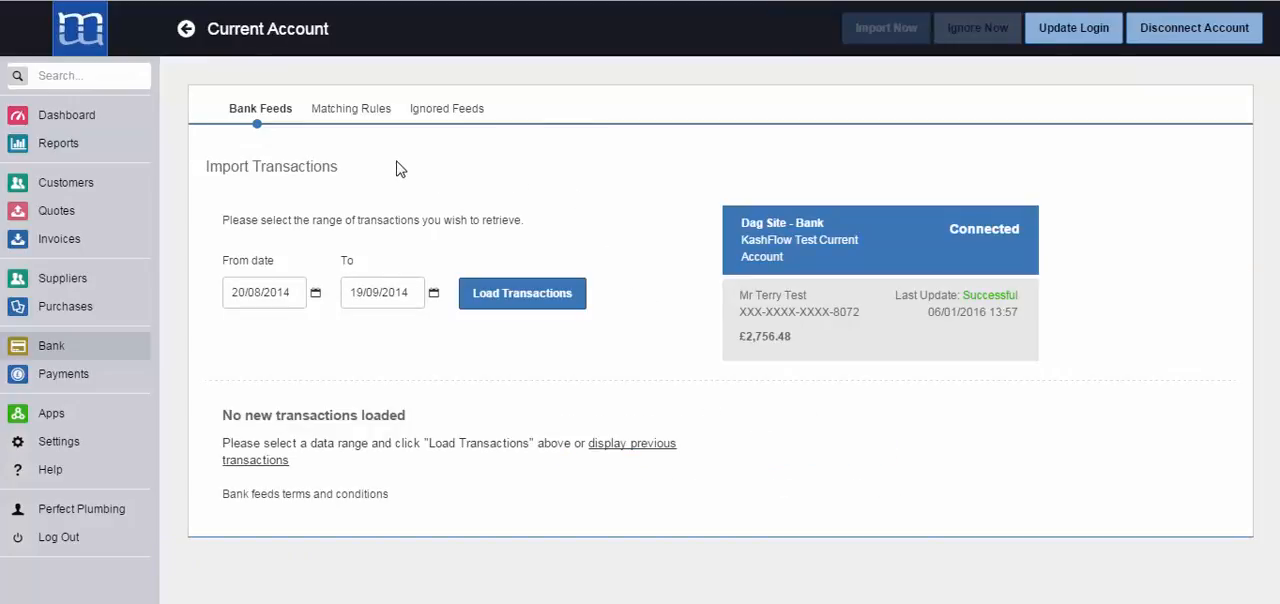
{"action": "left_click", "coordinate": [341, 117]}
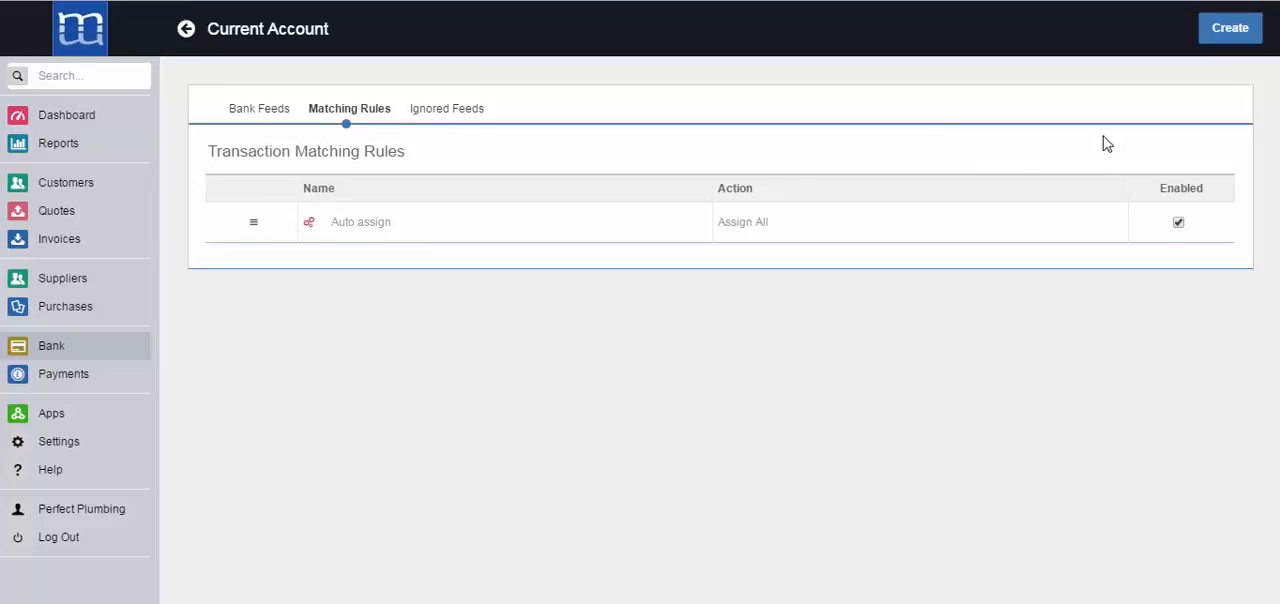
Start a new matching rule for Money Out transactions containing "rent" that creates a Transaction
{"action": "left_click", "coordinate": [1226, 30]}
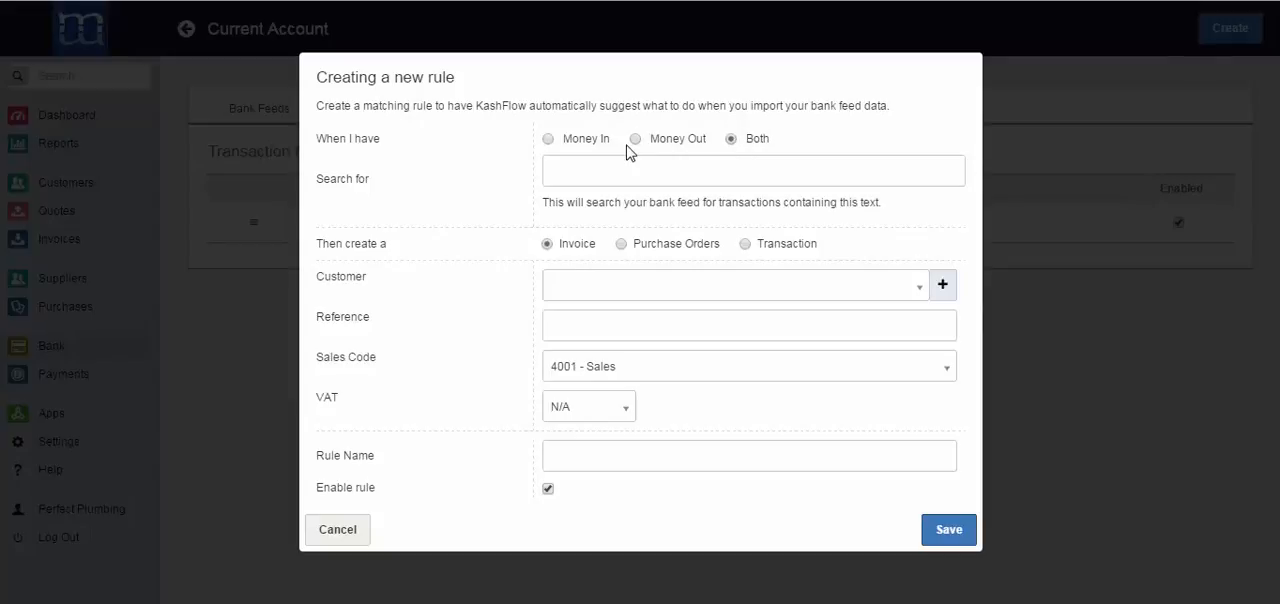
{"action": "left_click", "coordinate": [547, 139]}
{"action": "left_click", "coordinate": [636, 140]}
{"action": "left_click", "coordinate": [670, 178]}
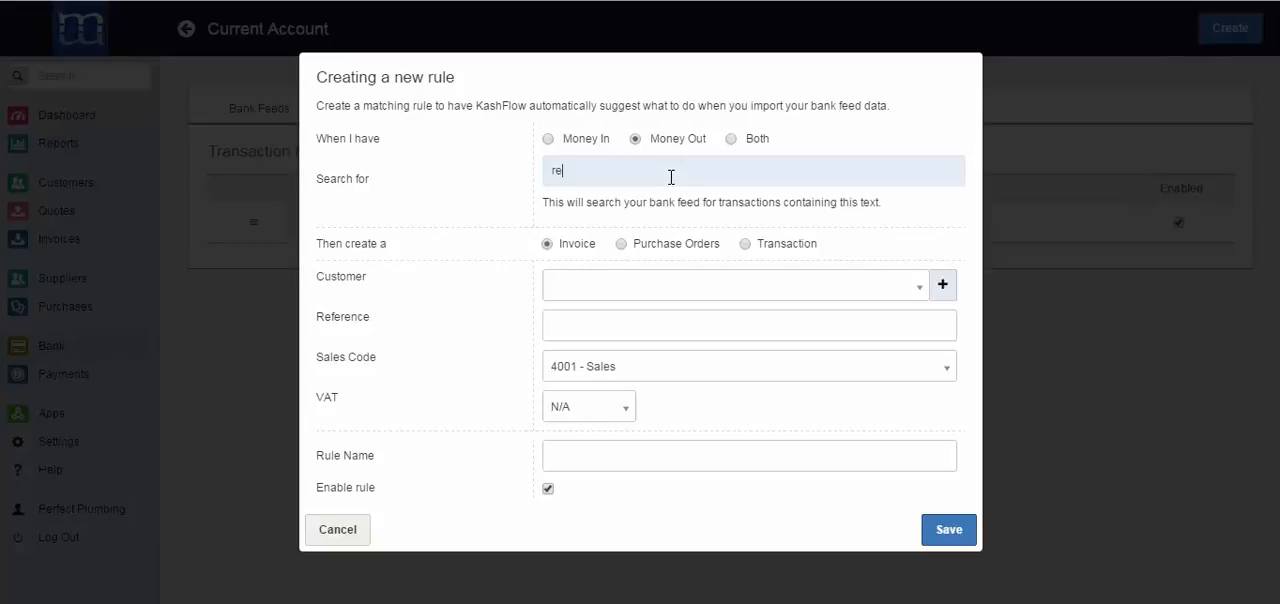
{"action": "left_click_drag", "start_coordinate": [638, 171], "coordinate": [555, 170]}
{"action": "left_click", "coordinate": [586, 172]}
{"action": "left_click", "coordinate": [745, 245]}
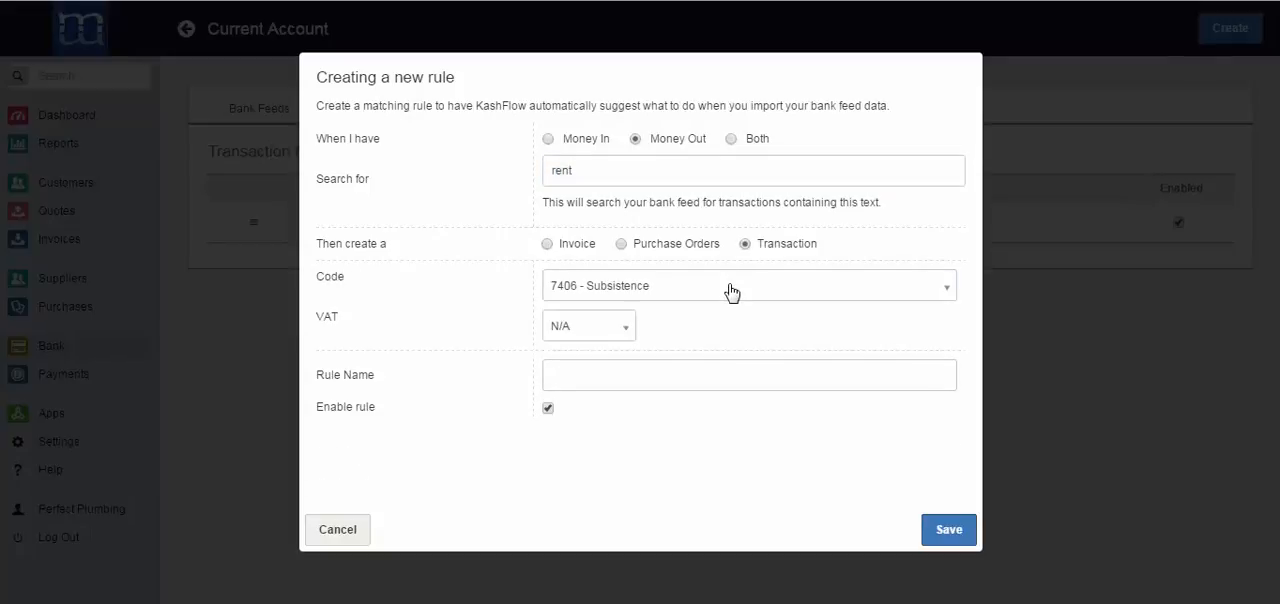
Assign code 7100 - Rent and 20% VAT to the rule, name it "Rent" and save it
{"action": "left_click", "coordinate": [731, 290]}
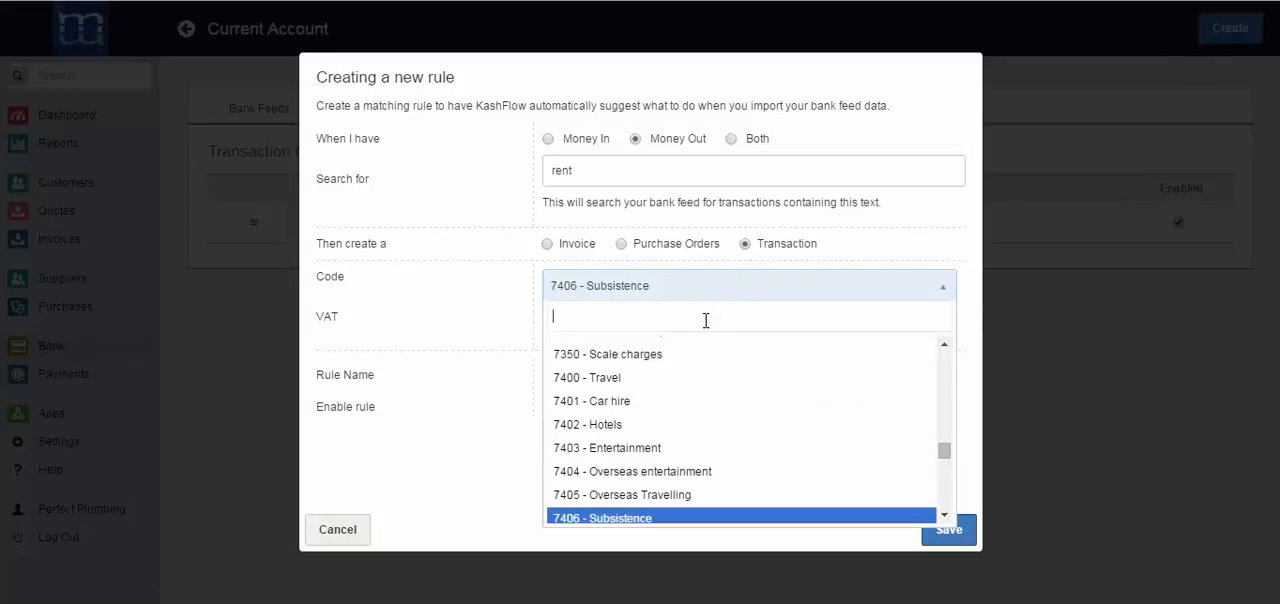
{"action": "type", "text": "rent"}
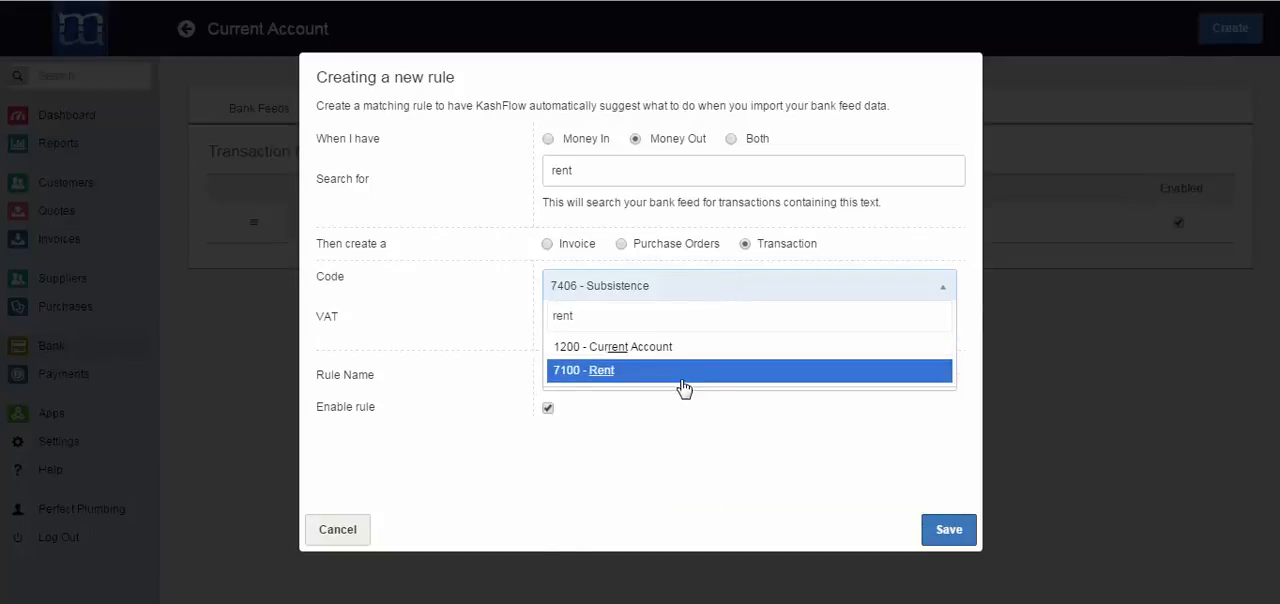
{"action": "left_click", "coordinate": [683, 378]}
{"action": "left_click", "coordinate": [597, 336]}
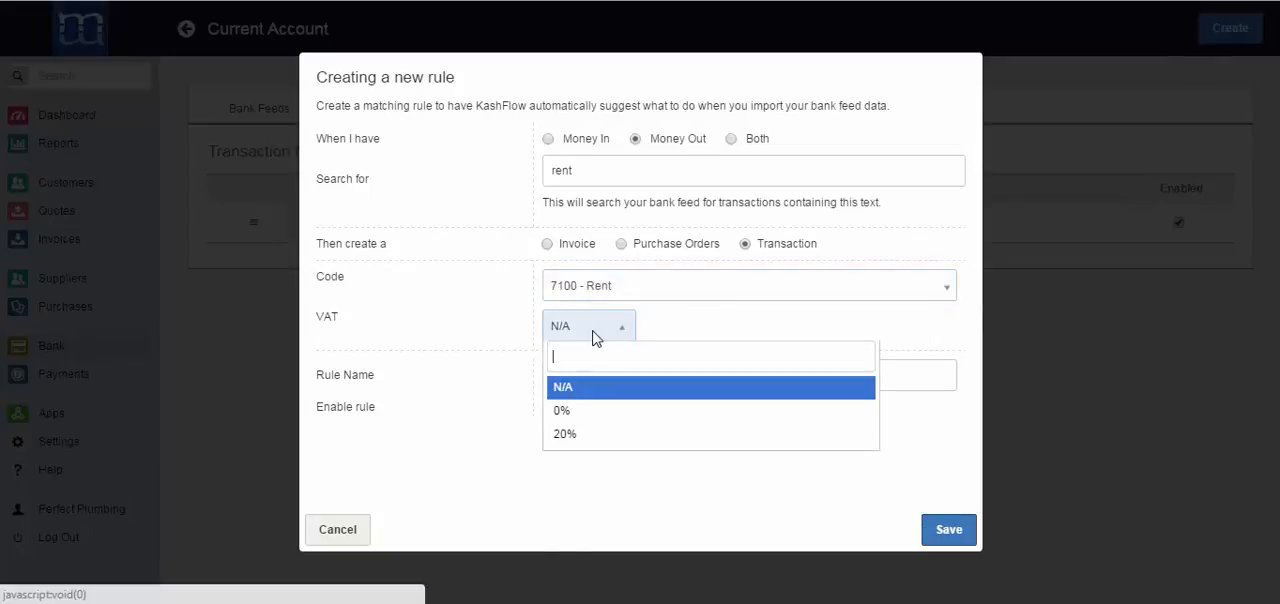
{"action": "left_click", "coordinate": [580, 434]}
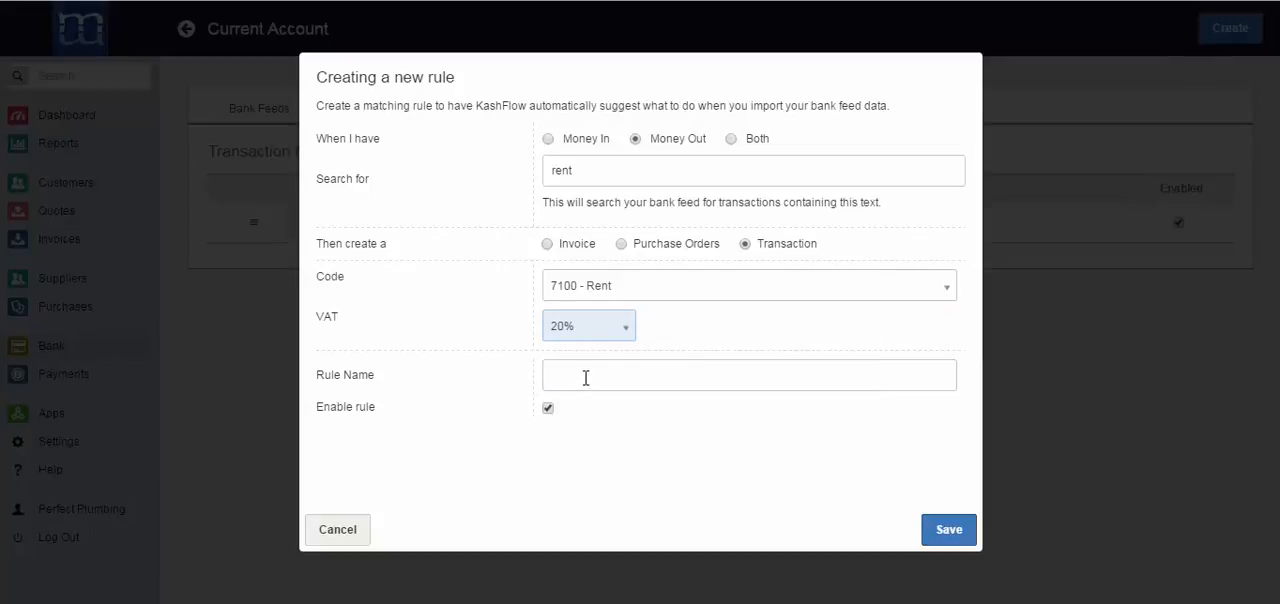
{"action": "left_click", "coordinate": [585, 375]}
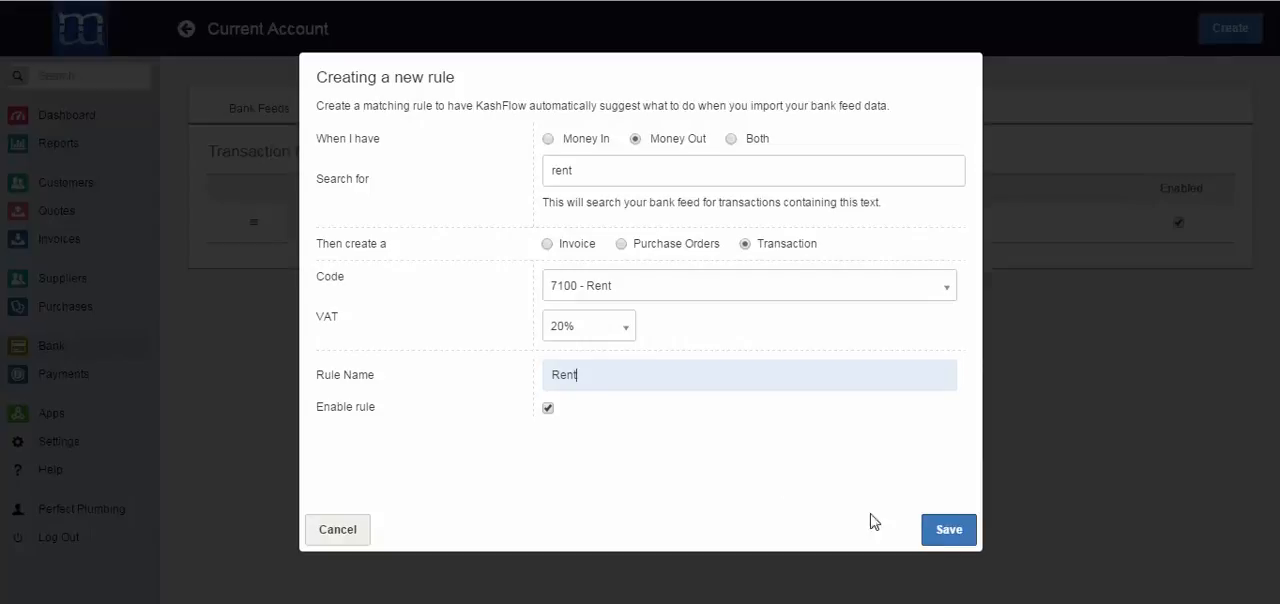
{"action": "left_click", "coordinate": [940, 536]}
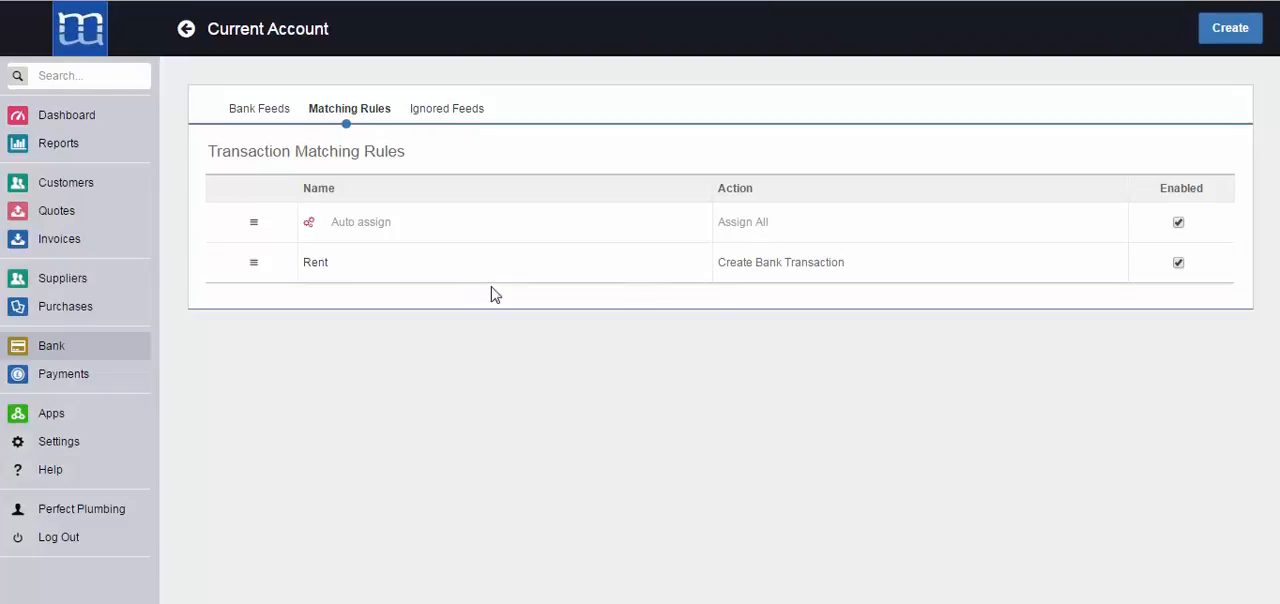
Start a new matching rule for Money In transactions containing "Interest" that creates a Transaction
{"action": "left_click", "coordinate": [1223, 38]}
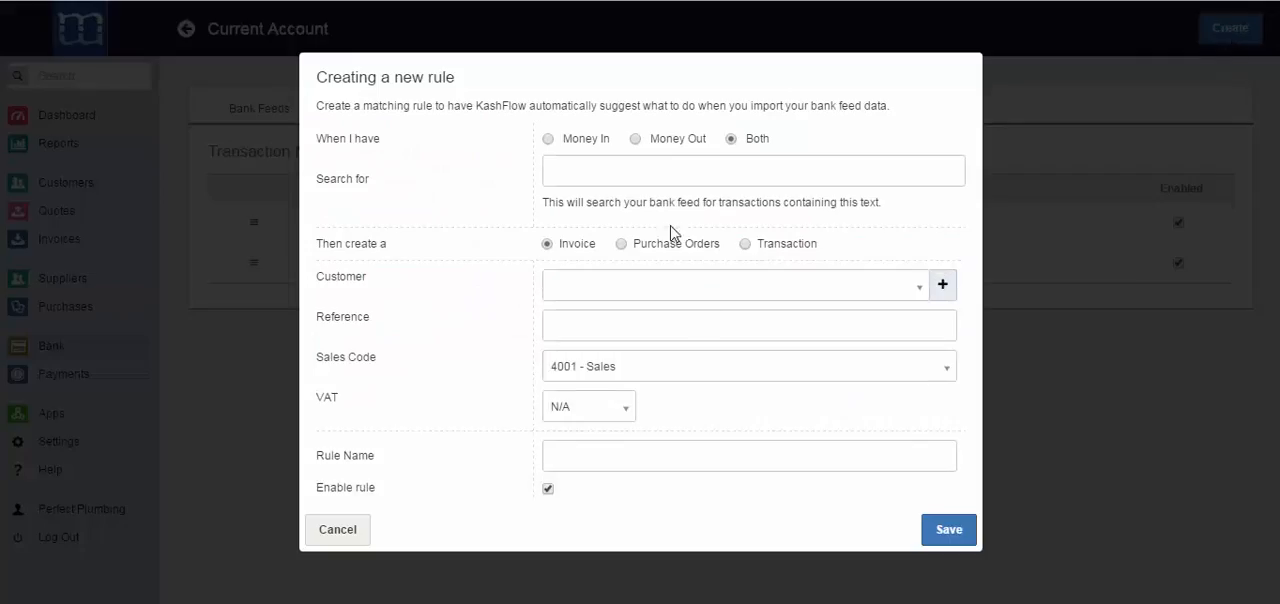
{"action": "left_click", "coordinate": [548, 139]}
{"action": "left_click", "coordinate": [563, 162]}
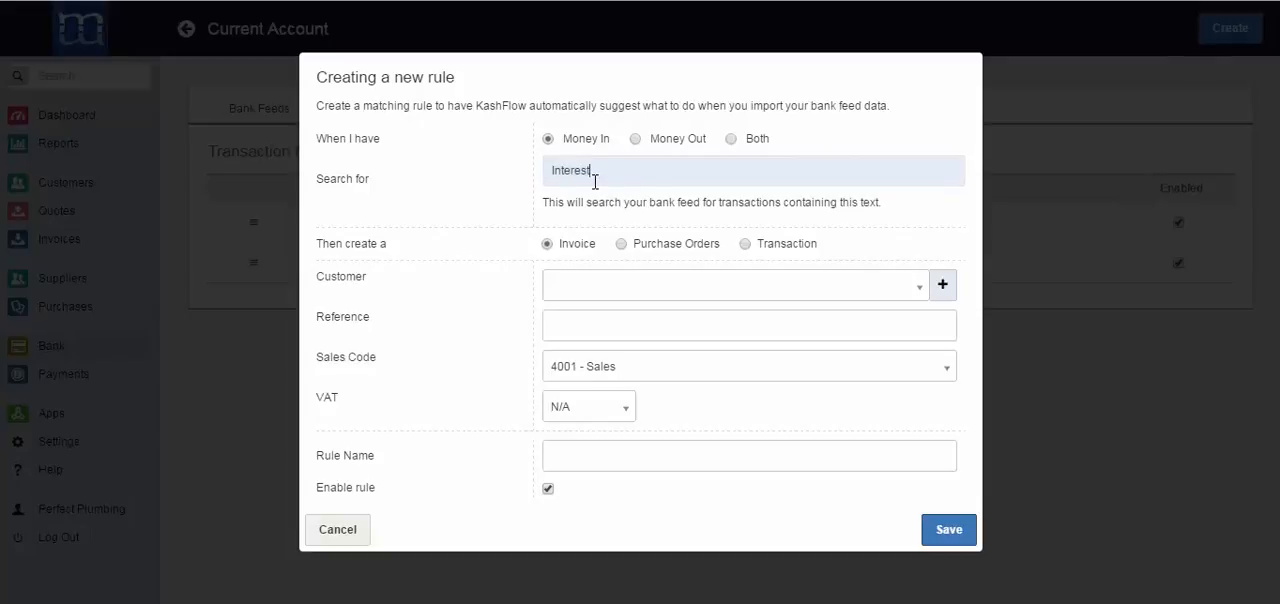
{"action": "left_click", "coordinate": [745, 245]}
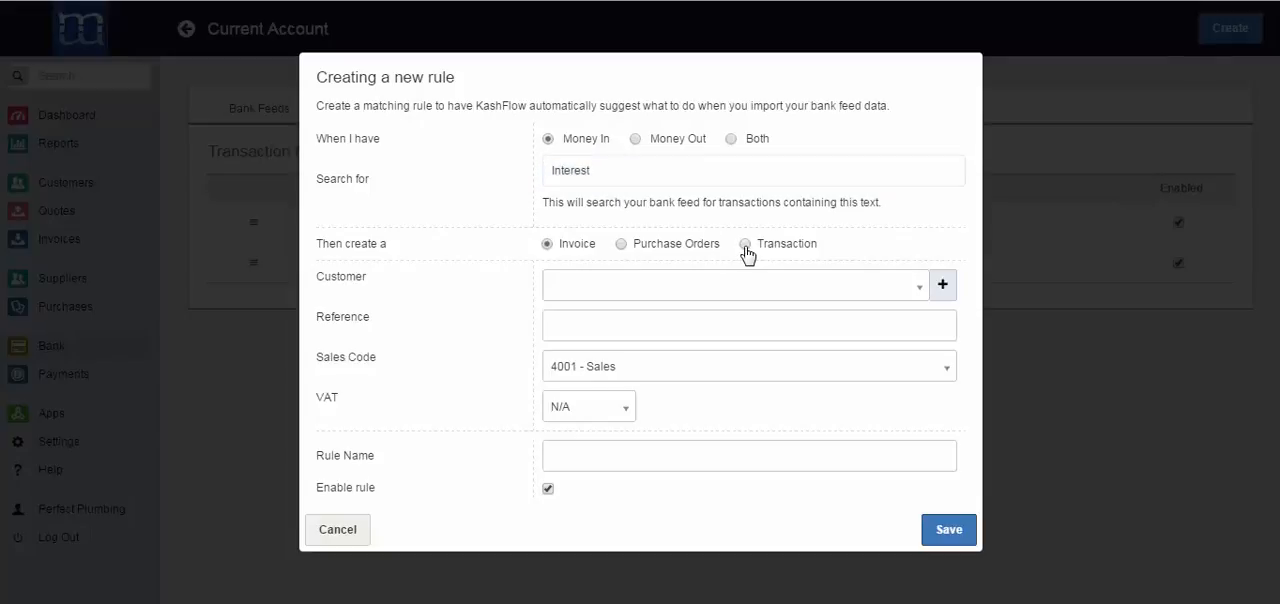
Assign code 7903 - Interest Received to the rule, name it "Interest" and save it
{"action": "left_click", "coordinate": [737, 286]}
{"action": "type", "text": "inter"}
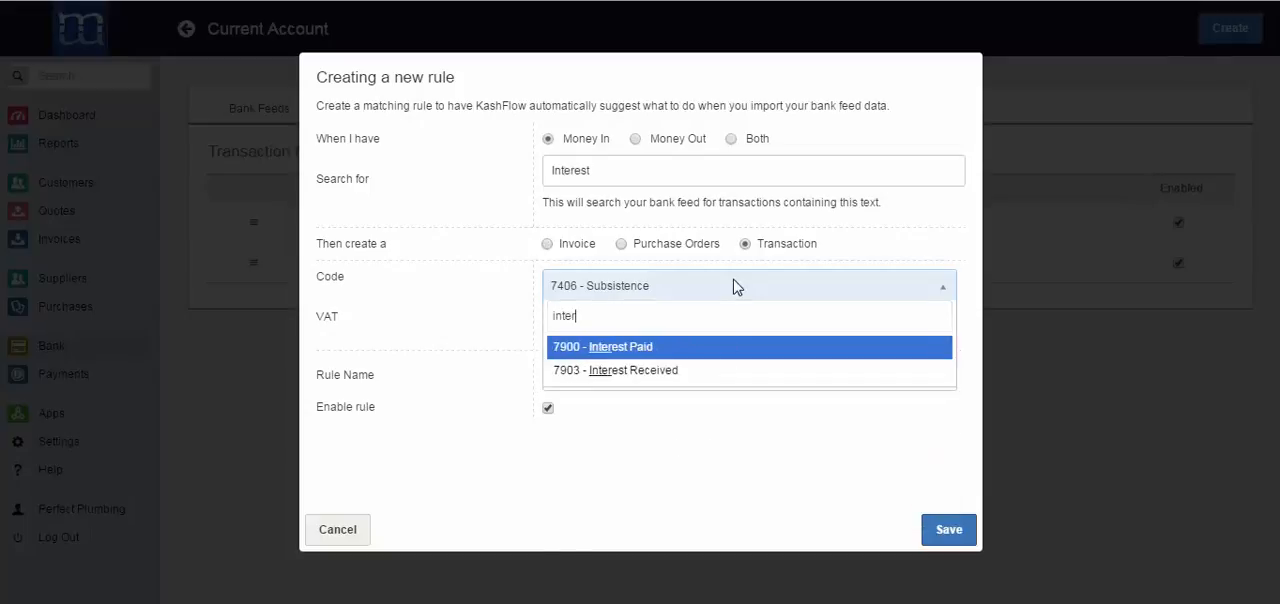
{"action": "left_click", "coordinate": [700, 370]}
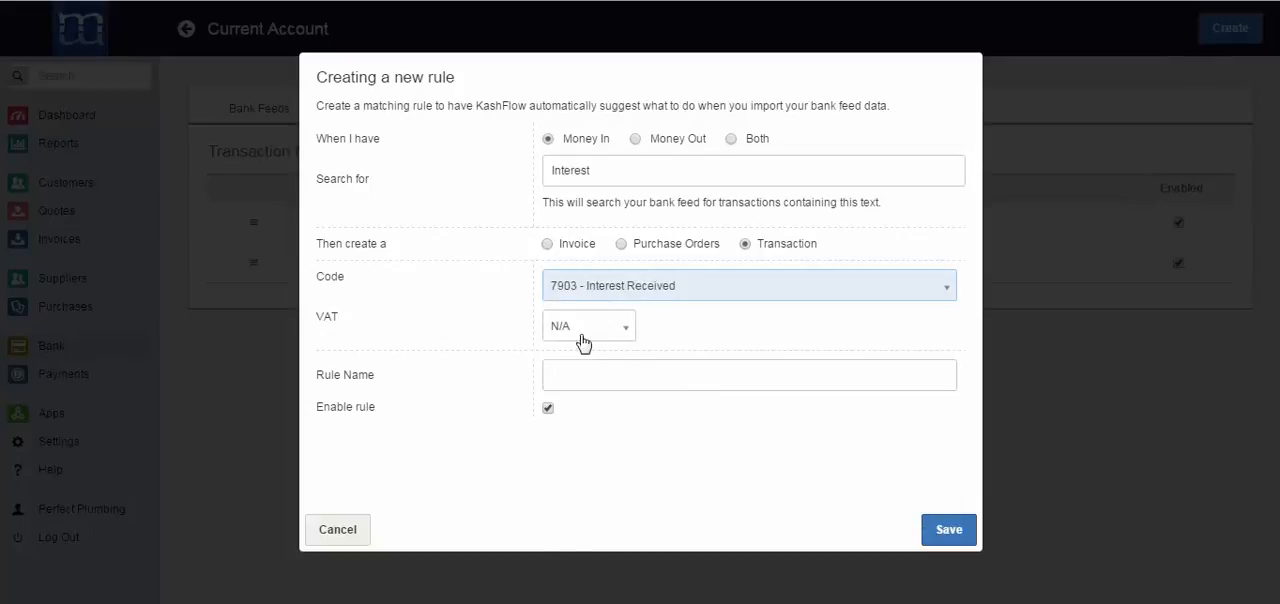
{"action": "left_click", "coordinate": [585, 372]}
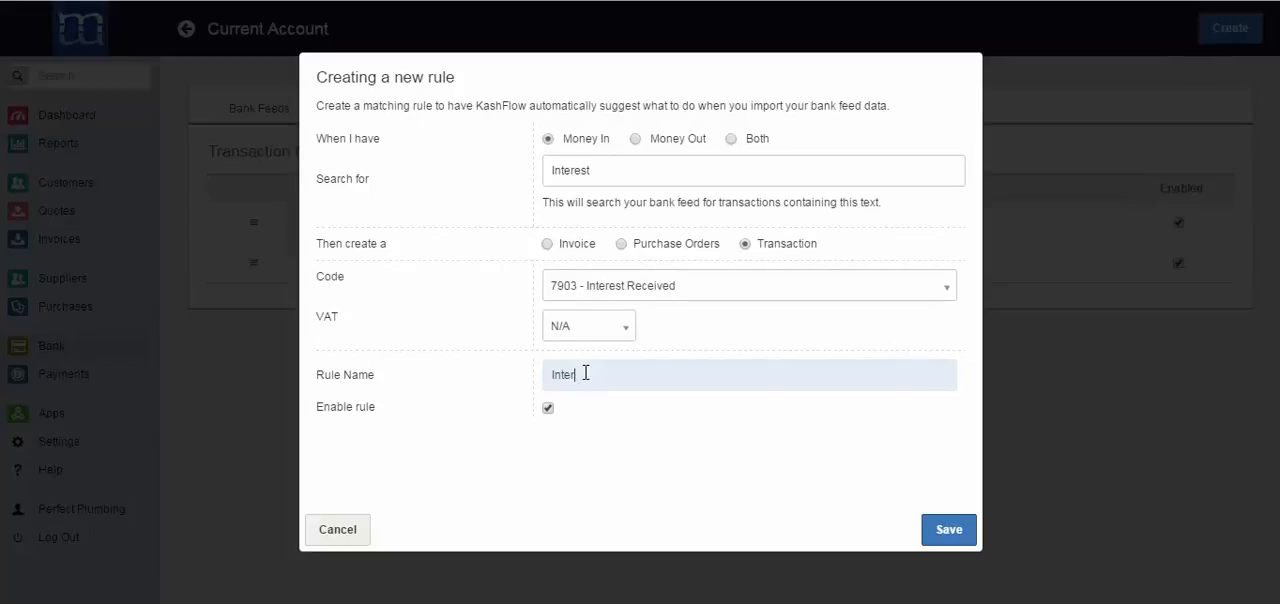
{"action": "left_click", "coordinate": [951, 531]}
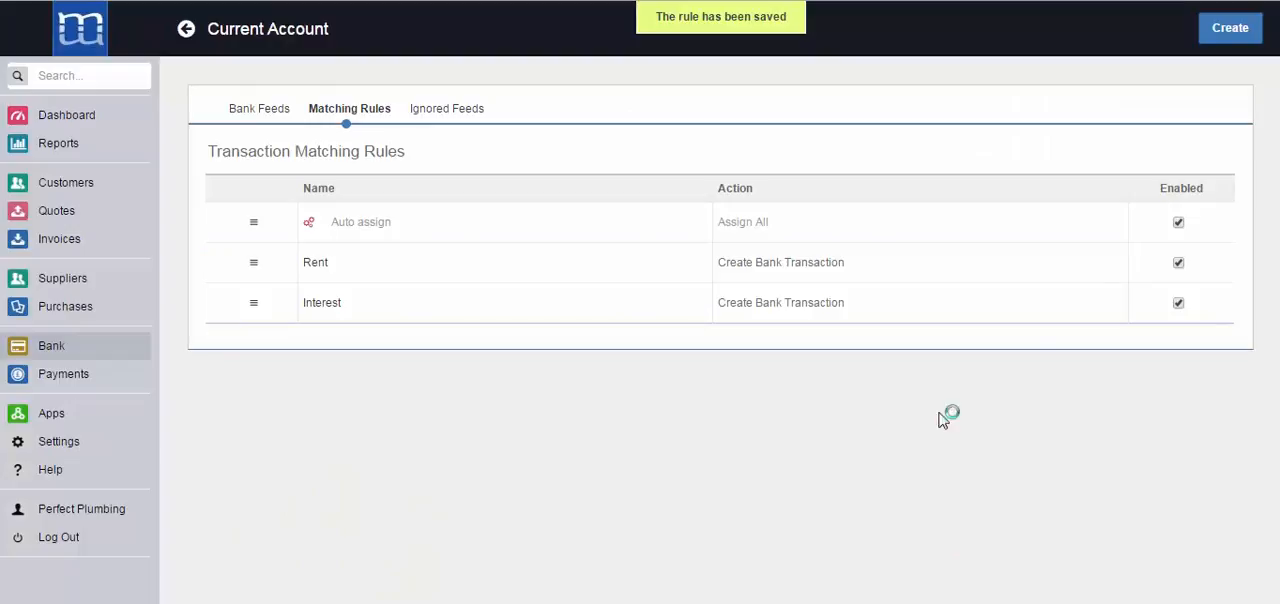
Start a new matching rule for Money Out transactions containing "Paypal" that creates Purchase Orders
{"action": "left_click", "coordinate": [1228, 30]}
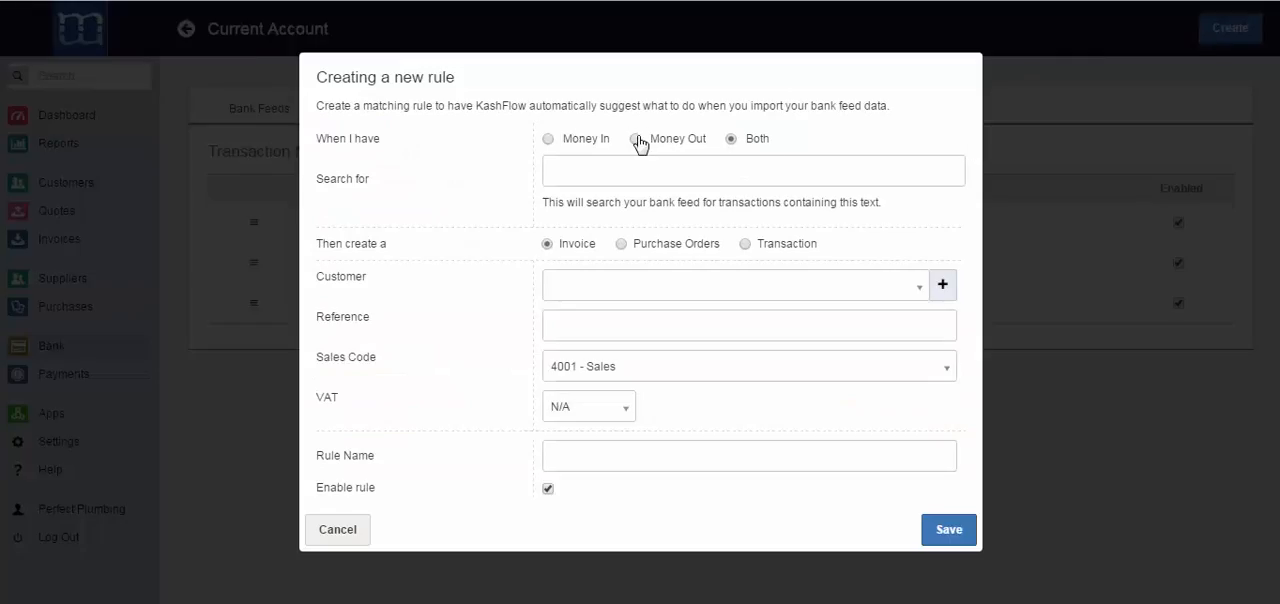
{"action": "left_click", "coordinate": [636, 139]}
{"action": "left_click", "coordinate": [631, 168]}
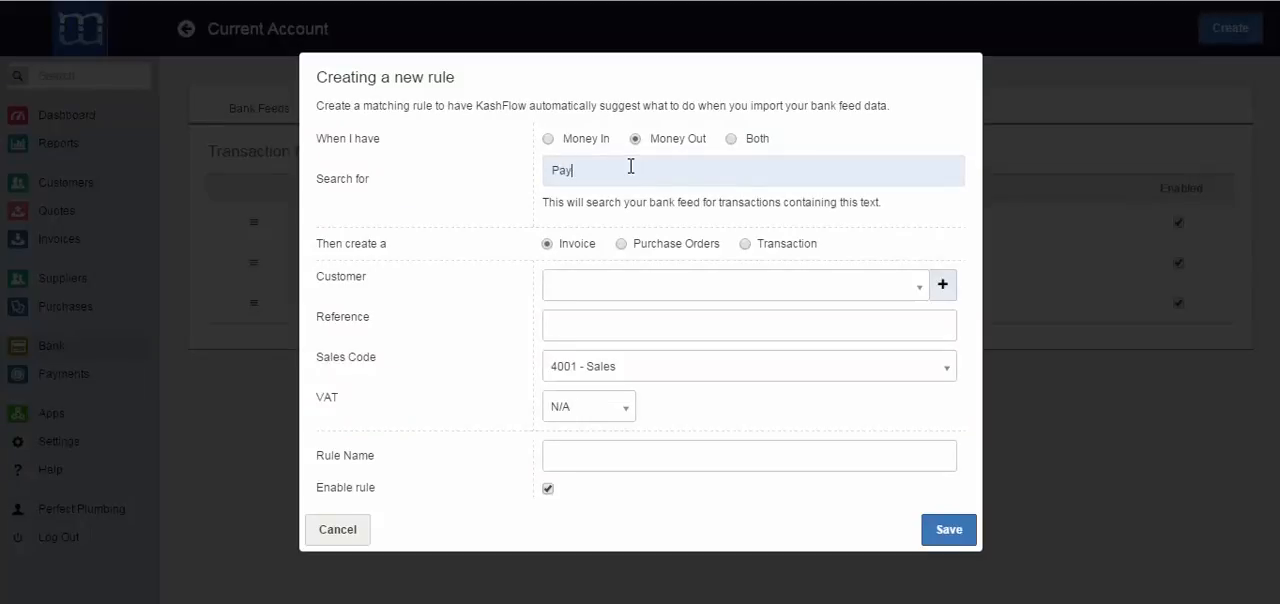
{"action": "left_click", "coordinate": [621, 244]}
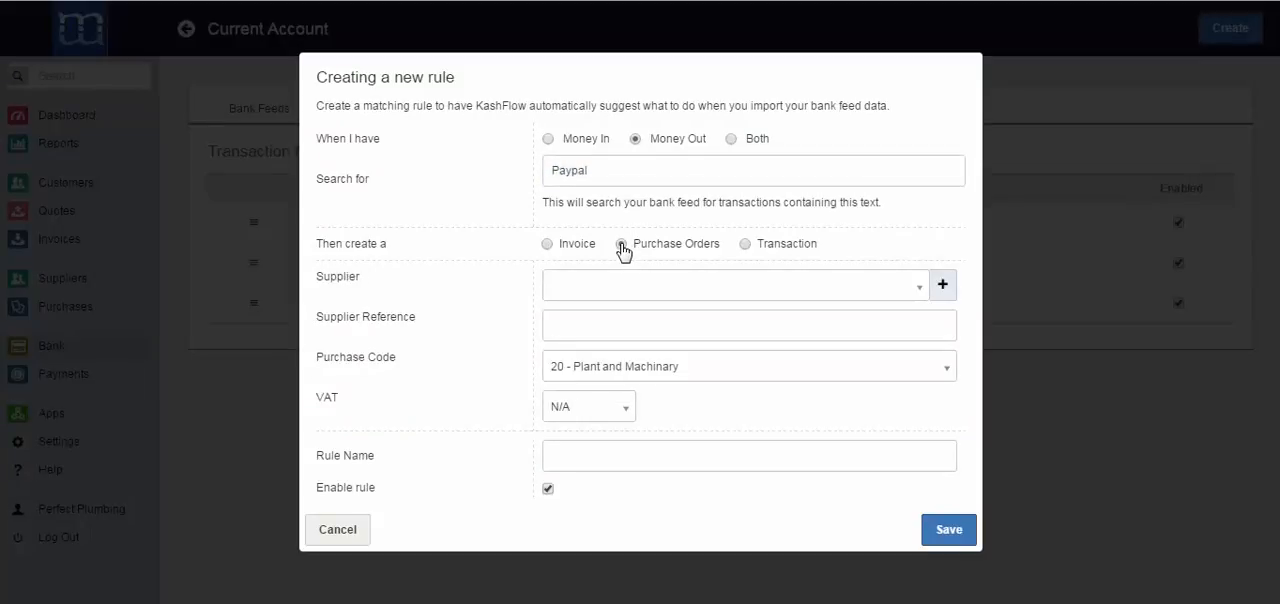
Create a new supplier named "Paypal" from within the rule and use it as the rule's supplier
{"action": "left_click", "coordinate": [915, 290]}
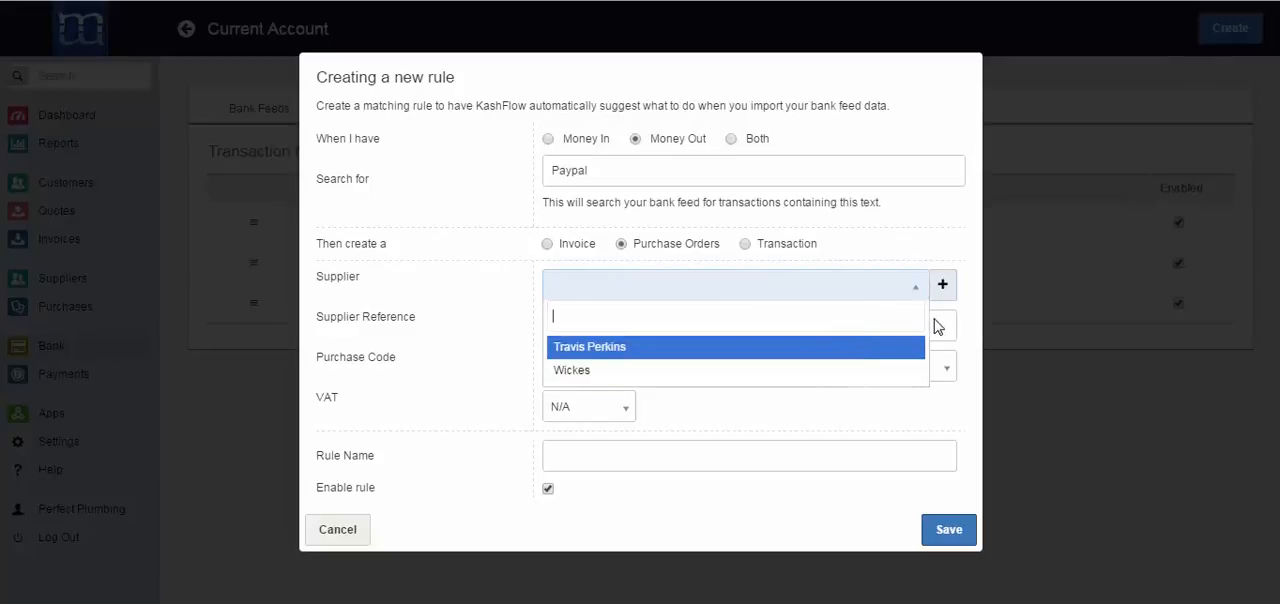
{"action": "left_click", "coordinate": [968, 304]}
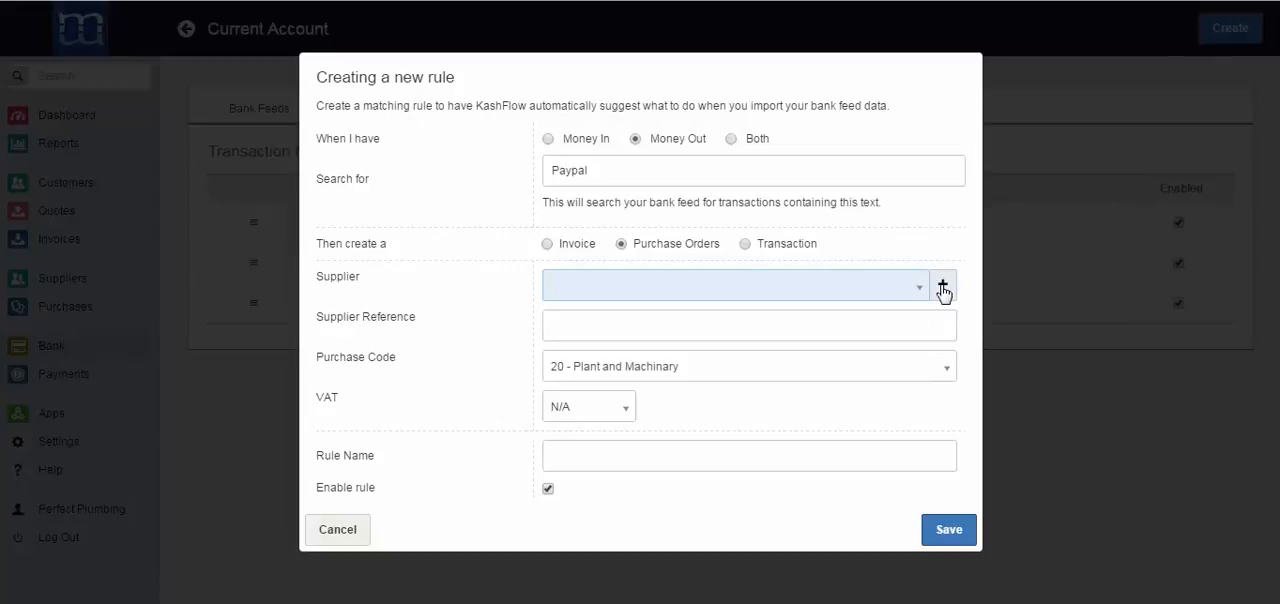
{"action": "left_click", "coordinate": [942, 288]}
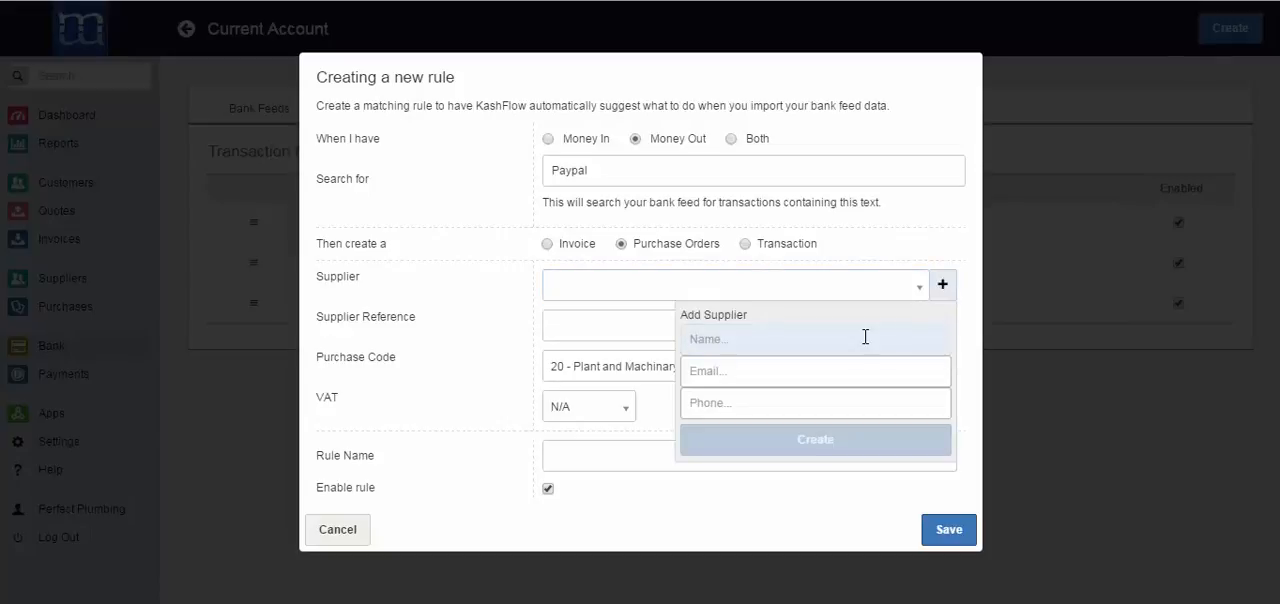
{"action": "type", "text": "Paypal"}
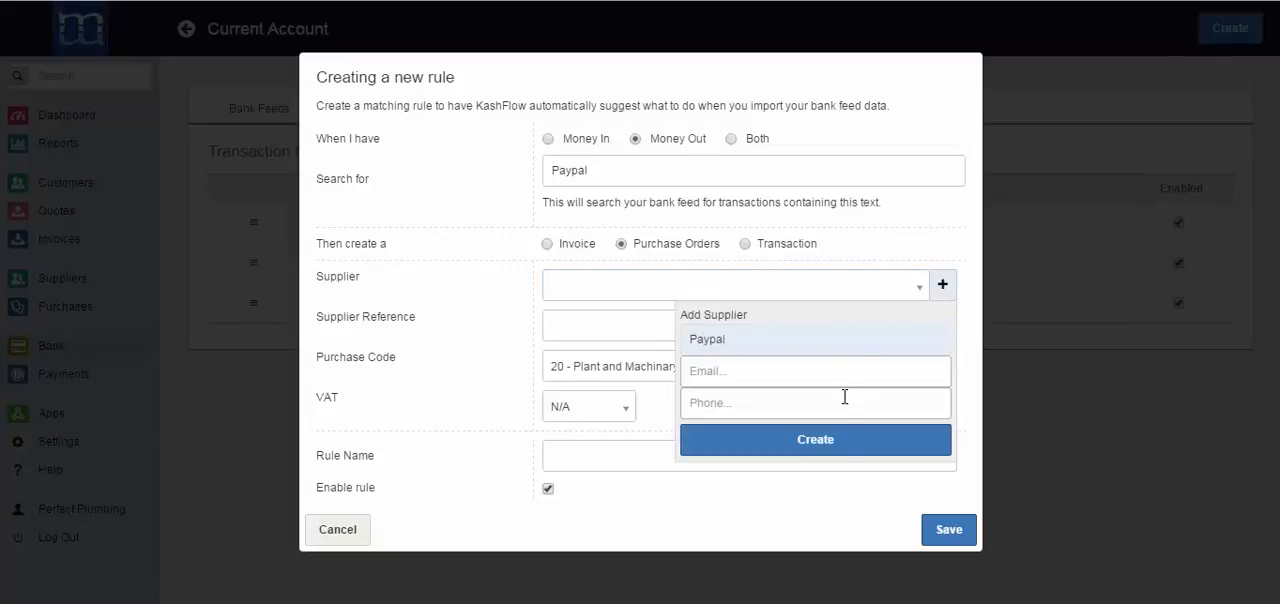
{"action": "left_click", "coordinate": [838, 446]}
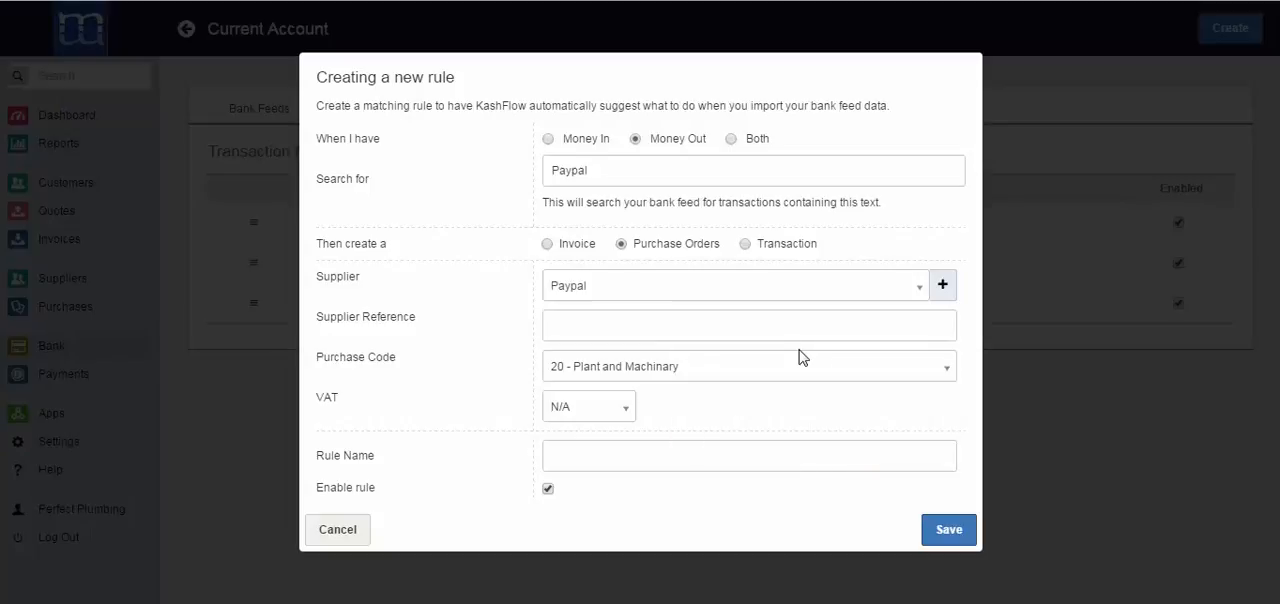
Enter "Paypal" as the supplier reference and set the purchase code to 5000 - Materials
{"action": "left_click", "coordinate": [629, 320]}
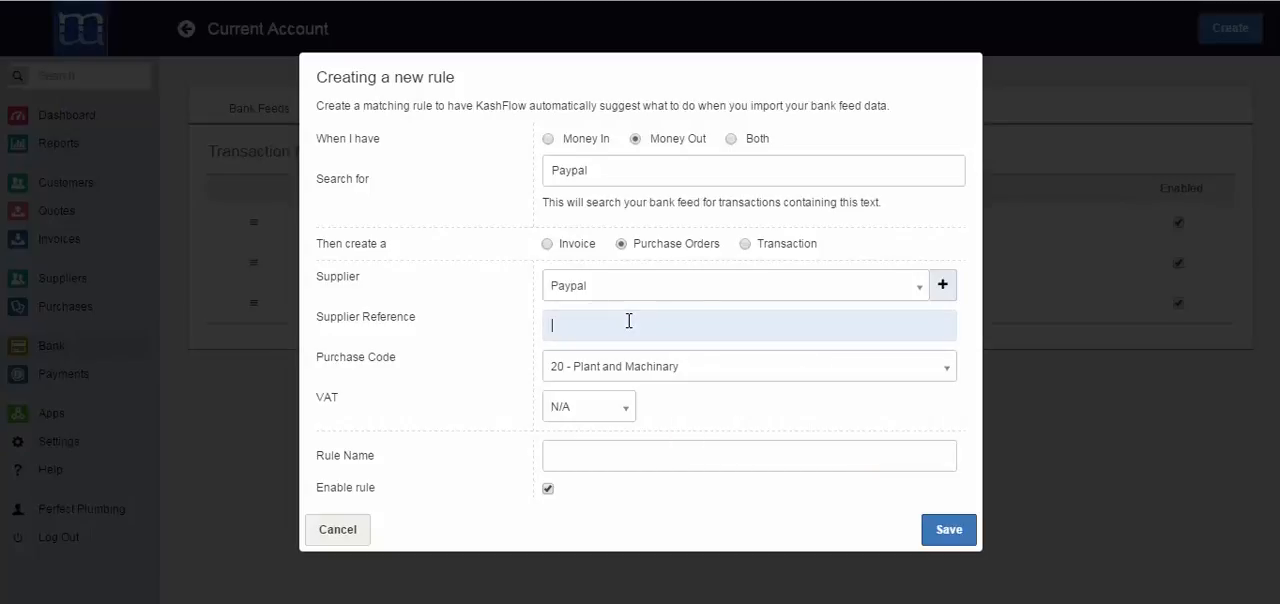
{"action": "type", "text": "Paypal"}
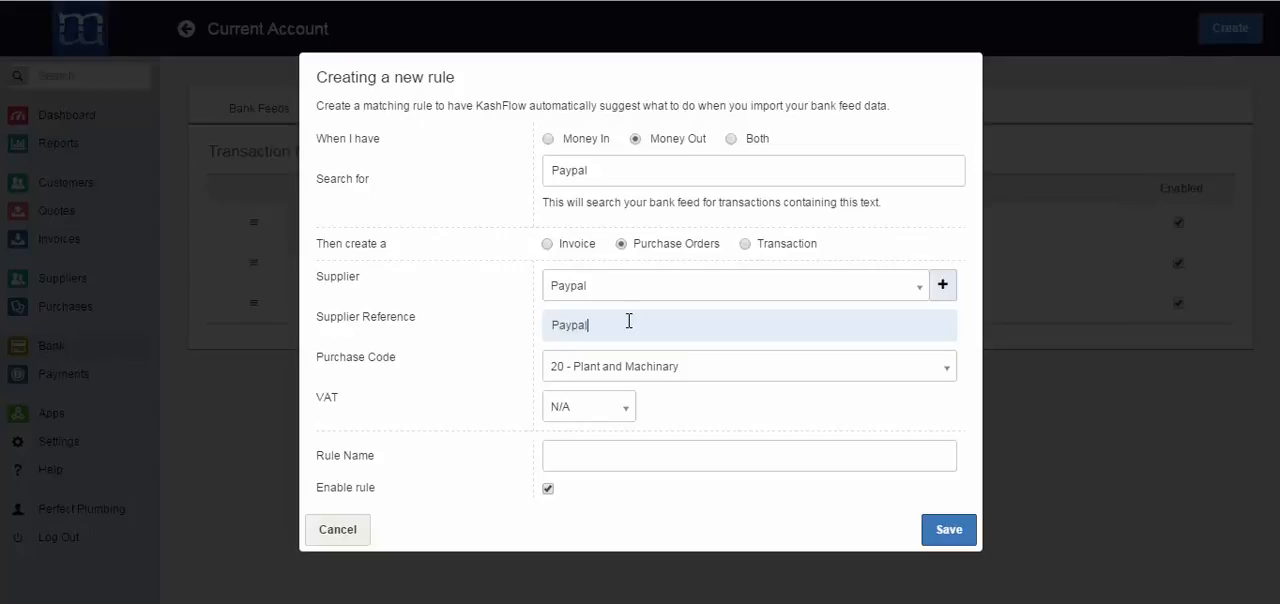
{"action": "left_click", "coordinate": [689, 366]}
{"action": "type", "text": "mater"}
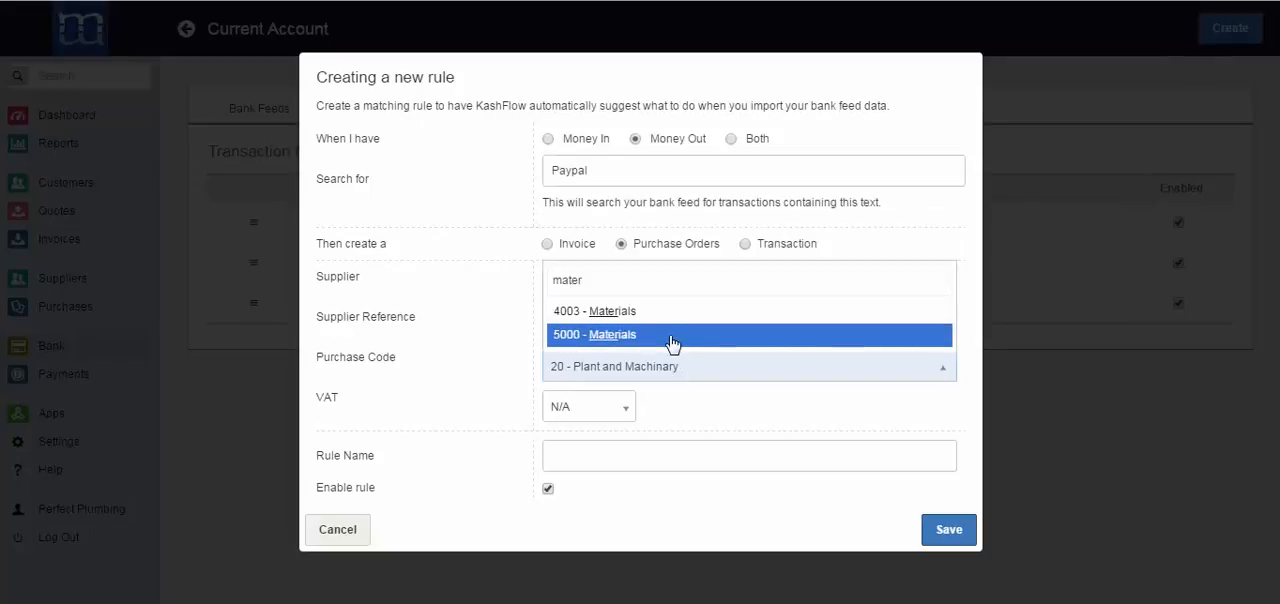
{"action": "left_click", "coordinate": [670, 343]}
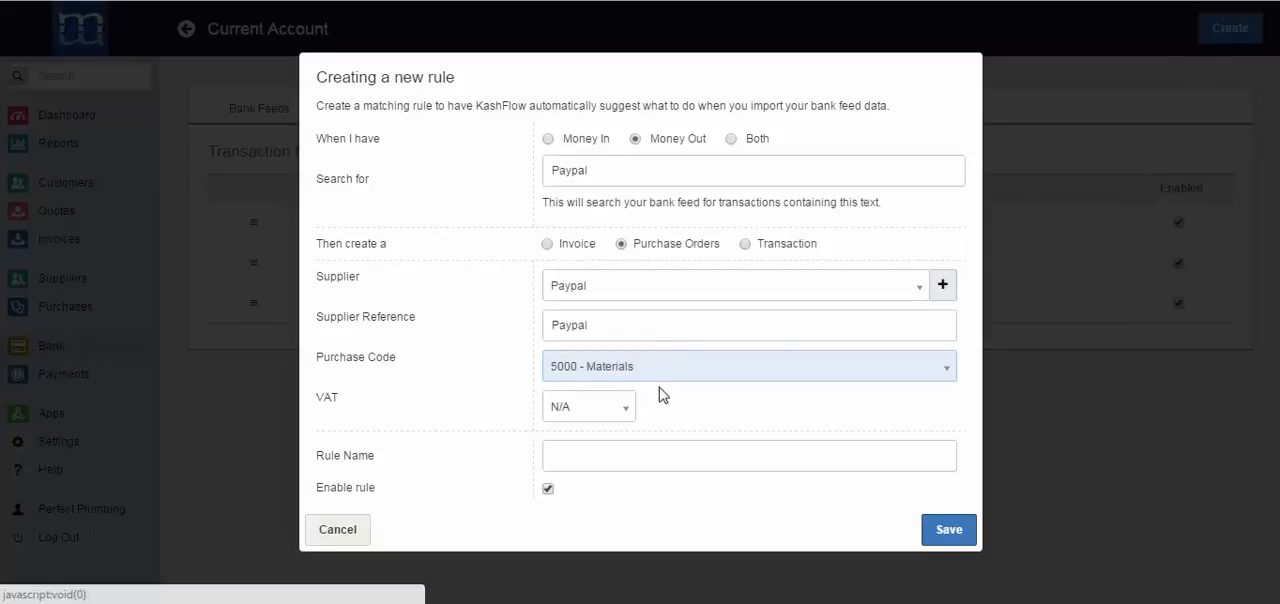
Set the purchase rule's VAT to 20%, name the rule "Paypal" and save it
{"action": "left_click", "coordinate": [609, 408]}
{"action": "type", "text": "20"}
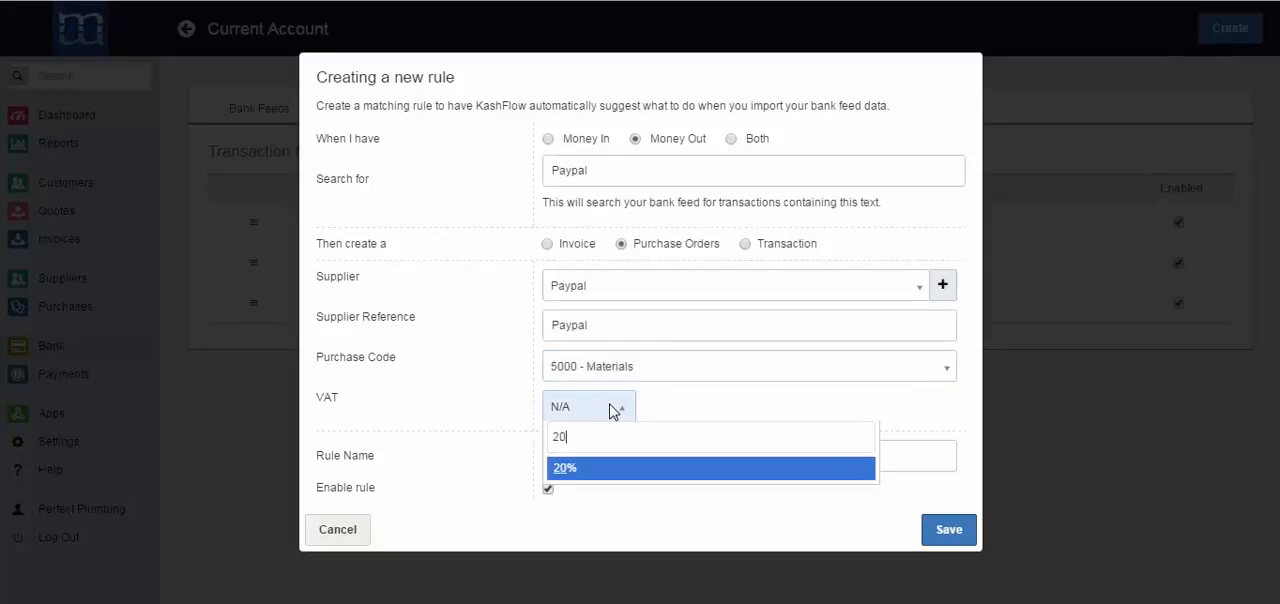
{"action": "left_click", "coordinate": [591, 468]}
{"action": "left_click", "coordinate": [593, 458]}
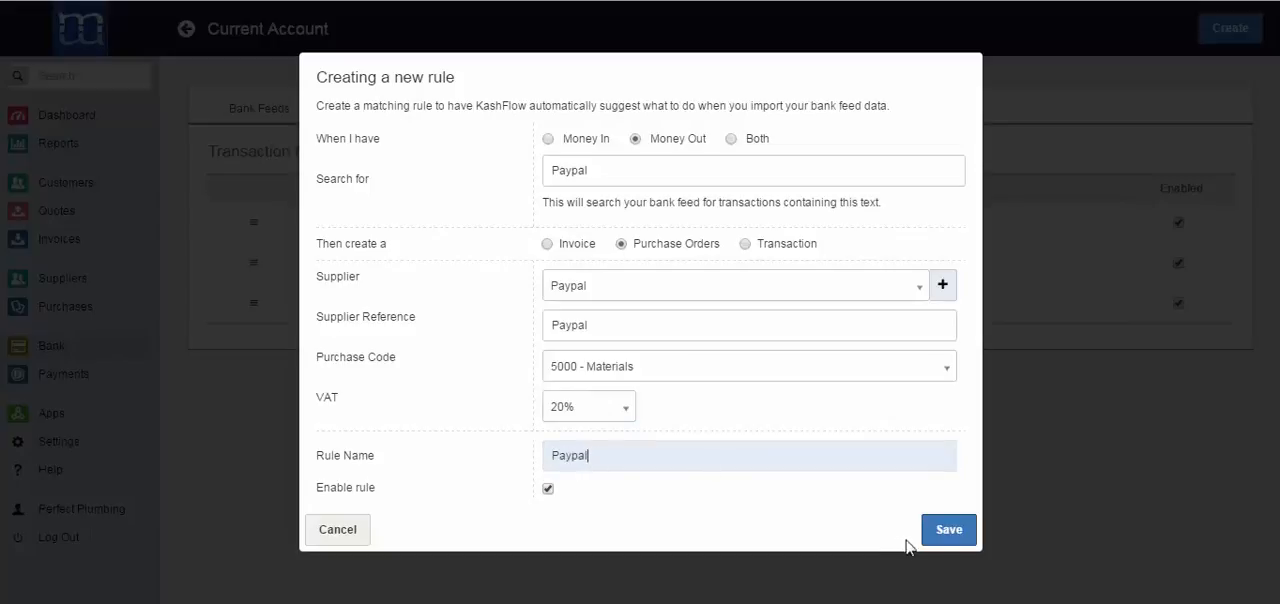
{"action": "left_click", "coordinate": [944, 533]}
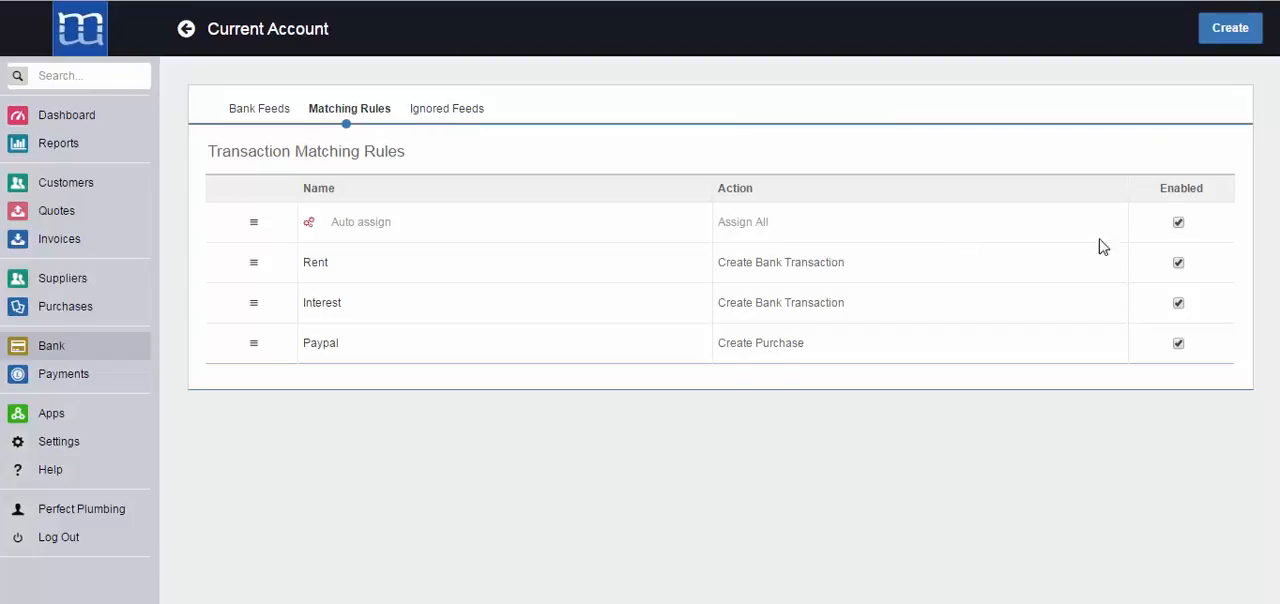
Go to the Current Account's bank feeds and set the import range's From date to 01/04/2014
{"action": "left_click", "coordinate": [272, 115]}
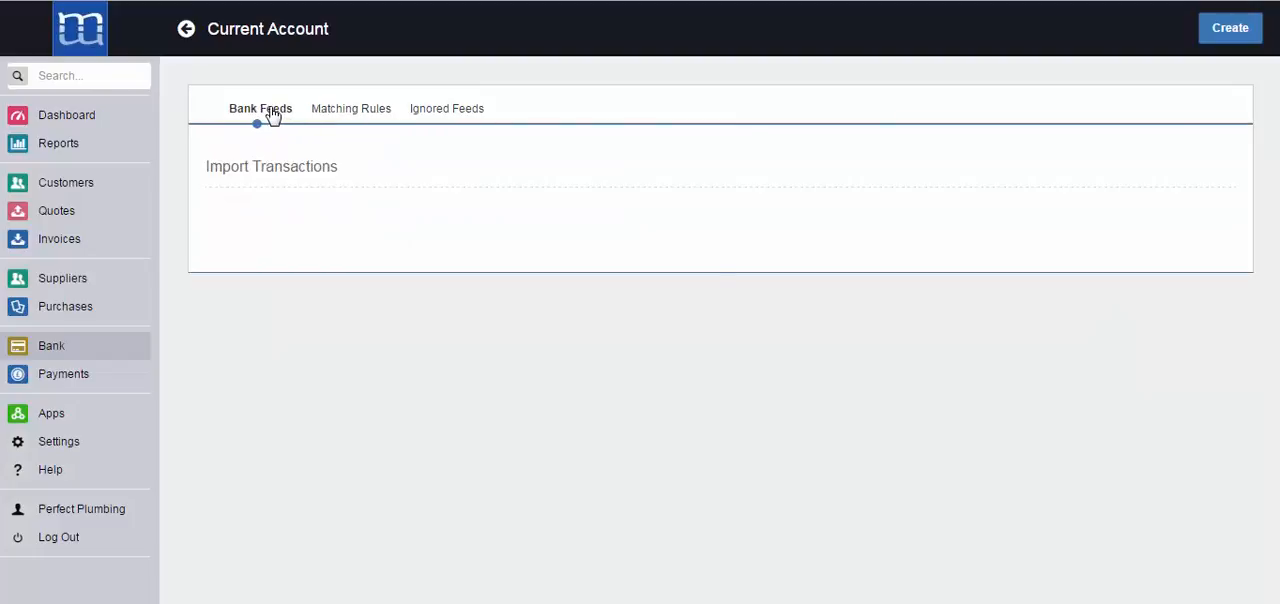
{"action": "left_click", "coordinate": [288, 296]}
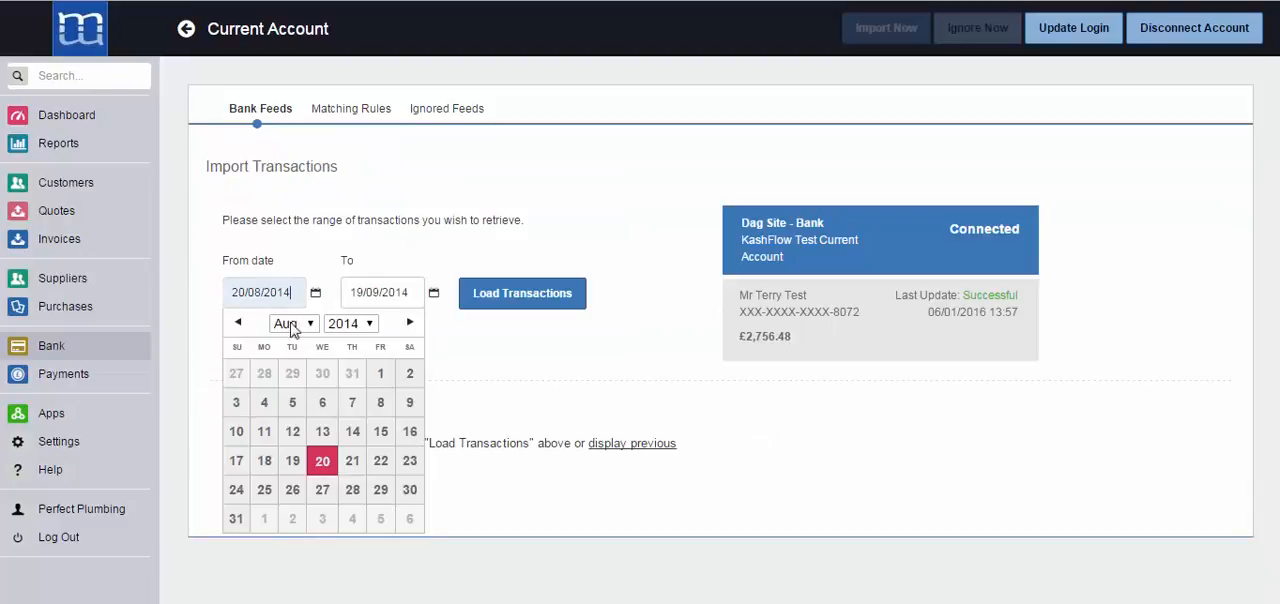
{"action": "left_click", "coordinate": [293, 323]}
{"action": "left_click", "coordinate": [286, 391]}
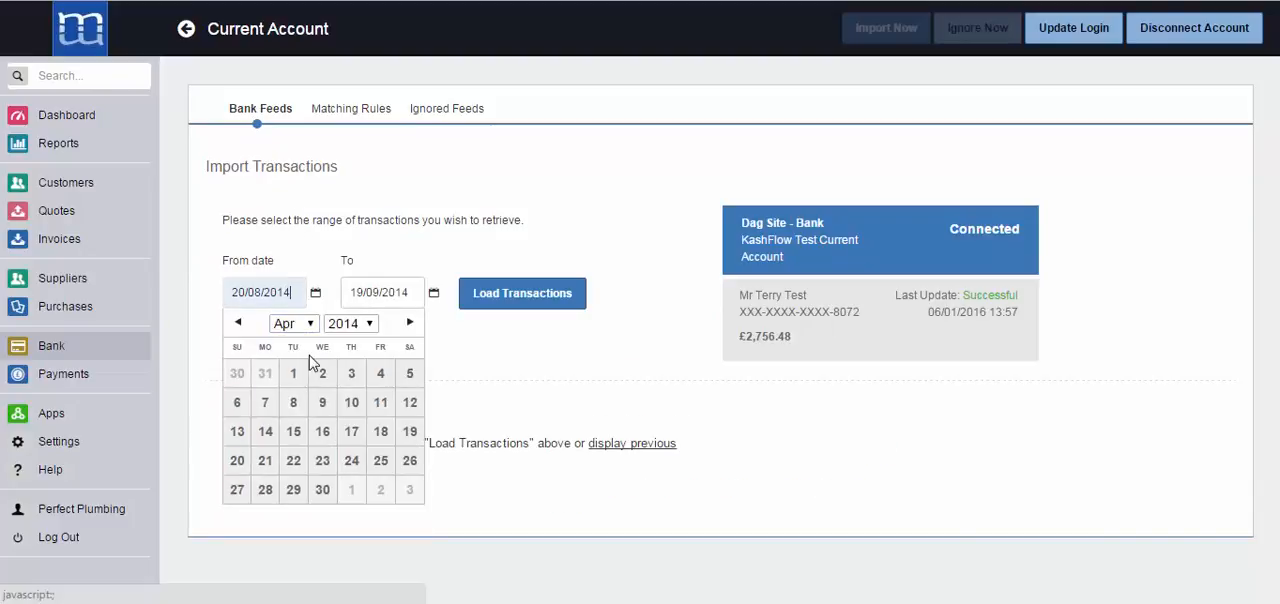
{"action": "left_click", "coordinate": [294, 373]}
Set the import range's To date to 30/04/2014, load the transactions and review which ones have been matched
{"action": "left_click", "coordinate": [415, 293]}
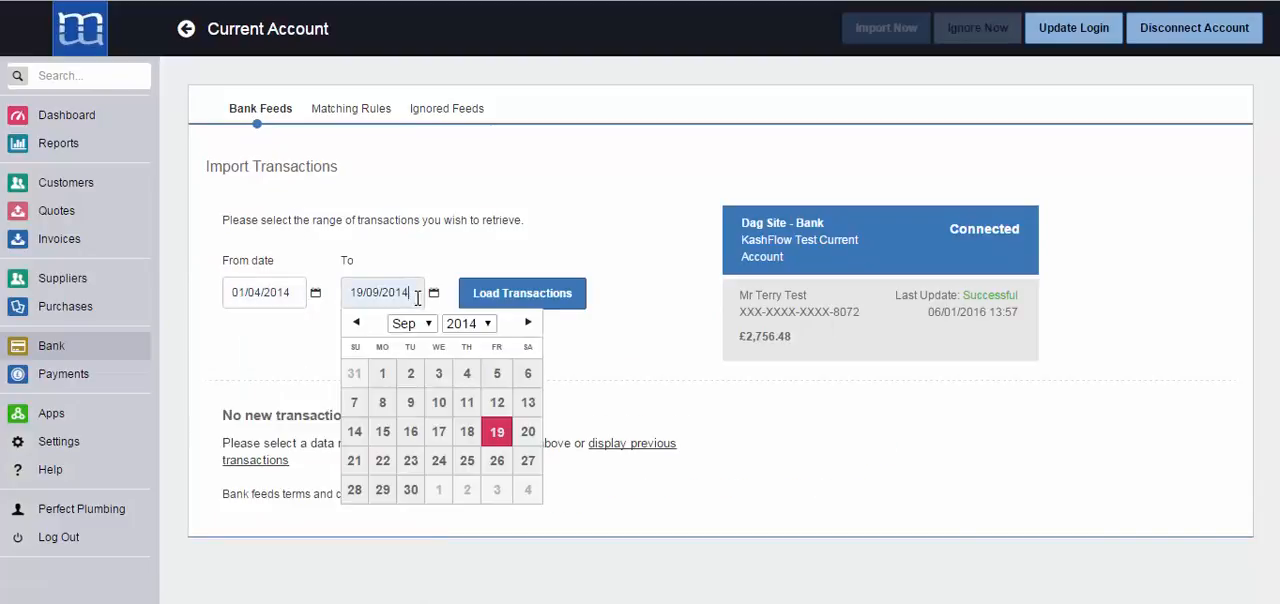
{"action": "left_click", "coordinate": [408, 323]}
{"action": "left_click", "coordinate": [412, 391]}
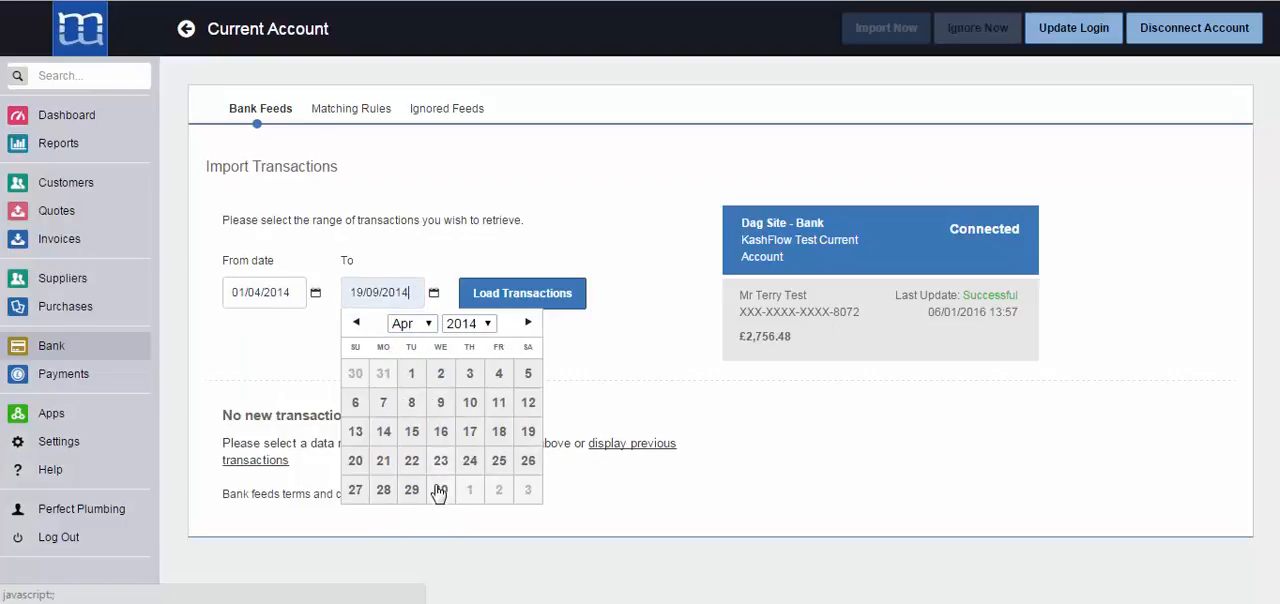
{"action": "left_click", "coordinate": [432, 488]}
{"action": "left_click", "coordinate": [514, 293]}
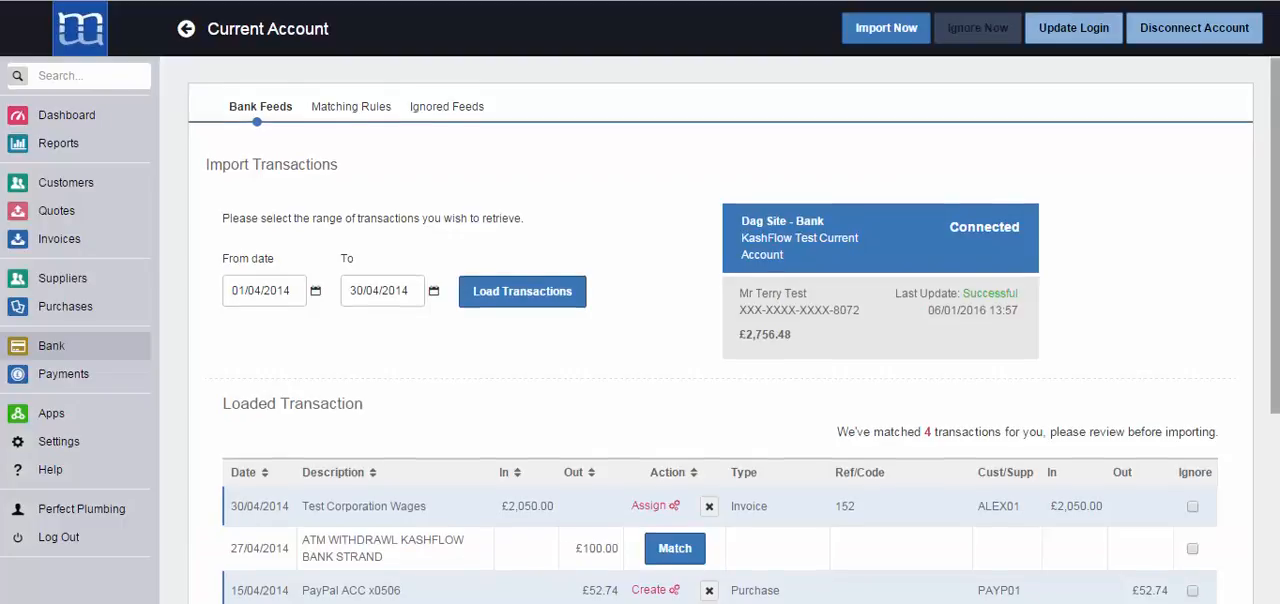
{"action": "scroll", "coordinate": [986, 309], "scroll_direction": "down", "scroll_amount": 4}
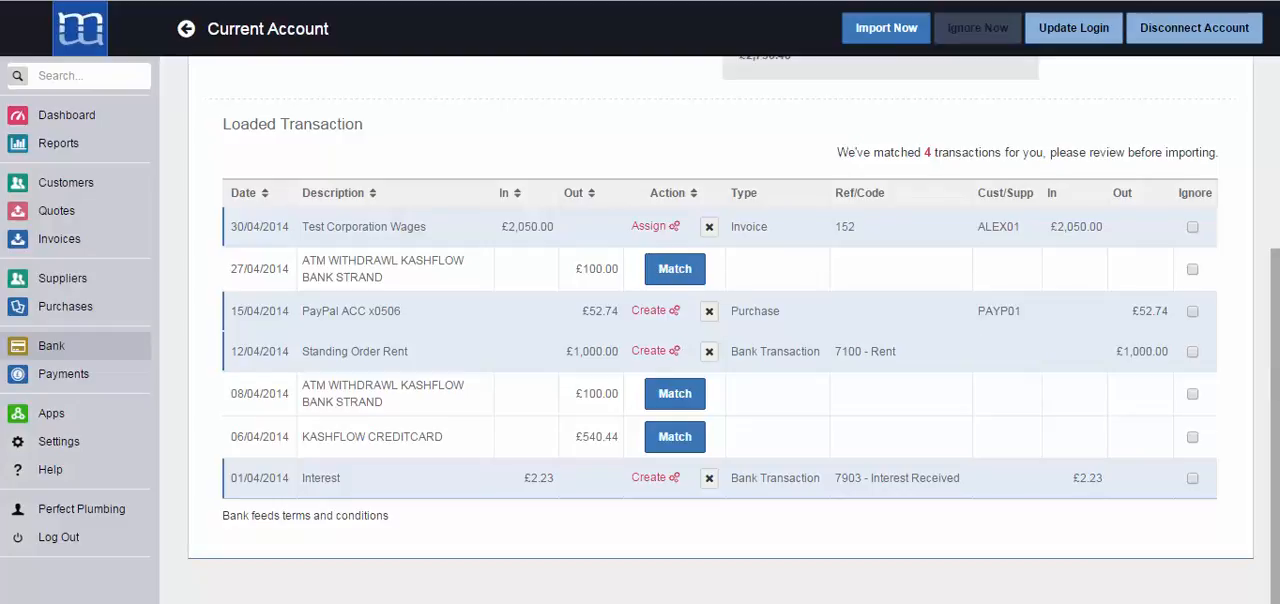
{"action": "left_click_drag", "start_coordinate": [1276, 481], "coordinate": [1274, 246]}
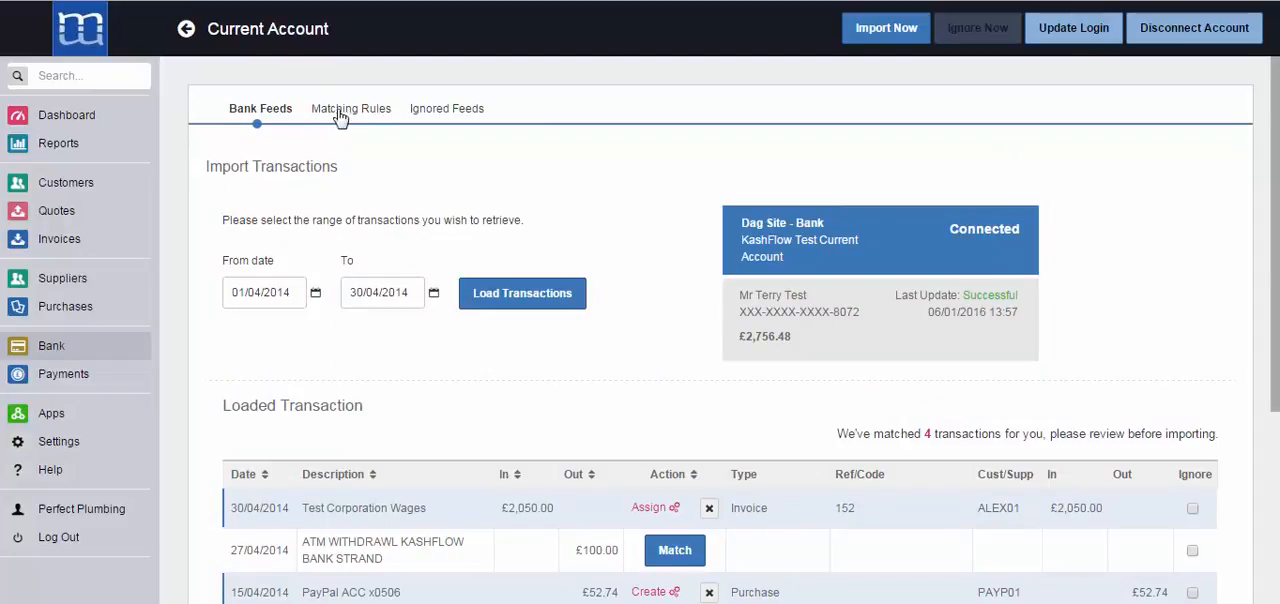
Start a new matching rule for Money Out transactions containing "KashFlow" that creates a Transaction
{"action": "left_click", "coordinate": [345, 115]}
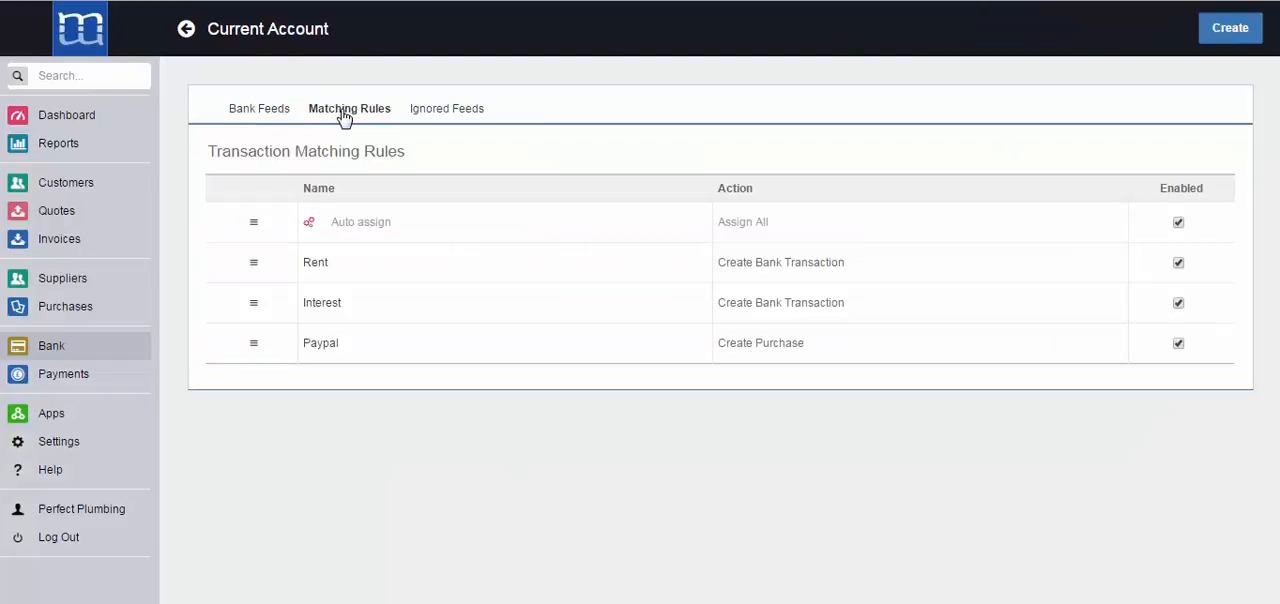
{"action": "left_click", "coordinate": [1237, 36]}
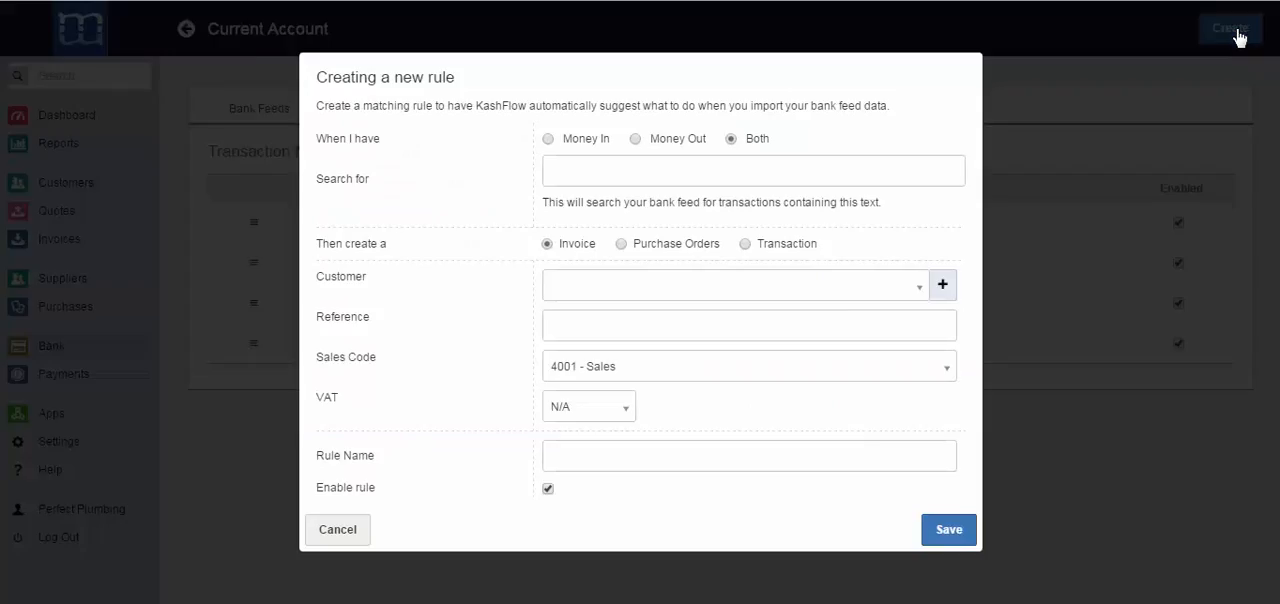
{"action": "left_click", "coordinate": [637, 140]}
{"action": "left_click", "coordinate": [641, 176]}
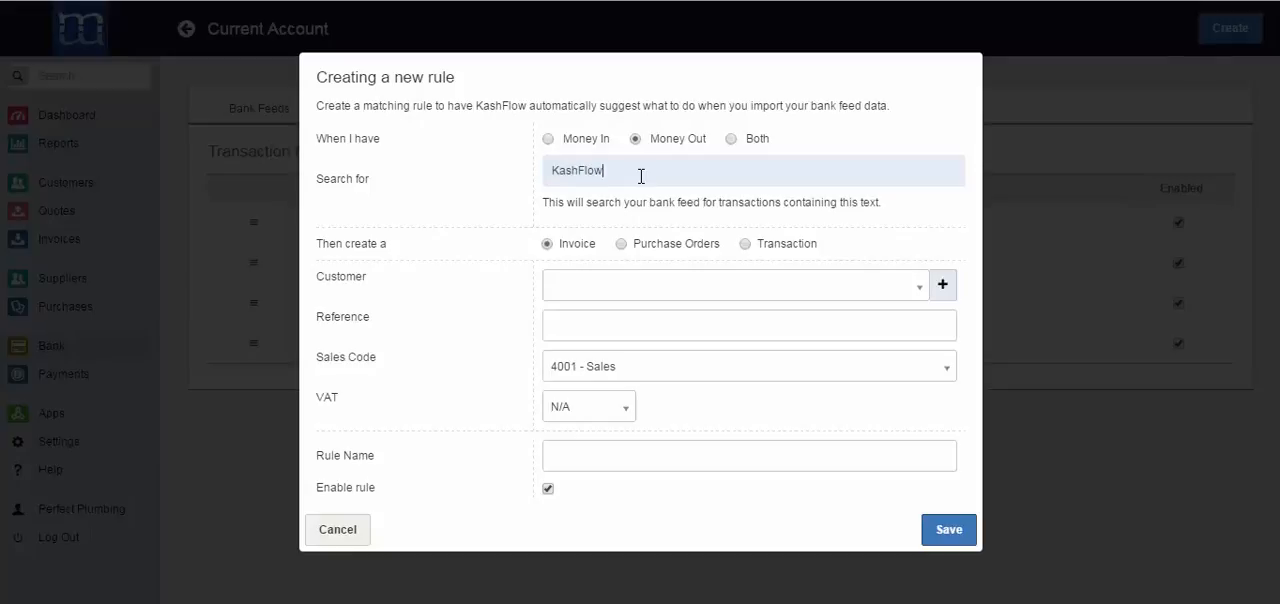
{"action": "left_click", "coordinate": [745, 245]}
Set the KashFlow rule's code to 5000 - Materials and its VAT to 20%, name the rule "KF" and save it
{"action": "left_click", "coordinate": [709, 296]}
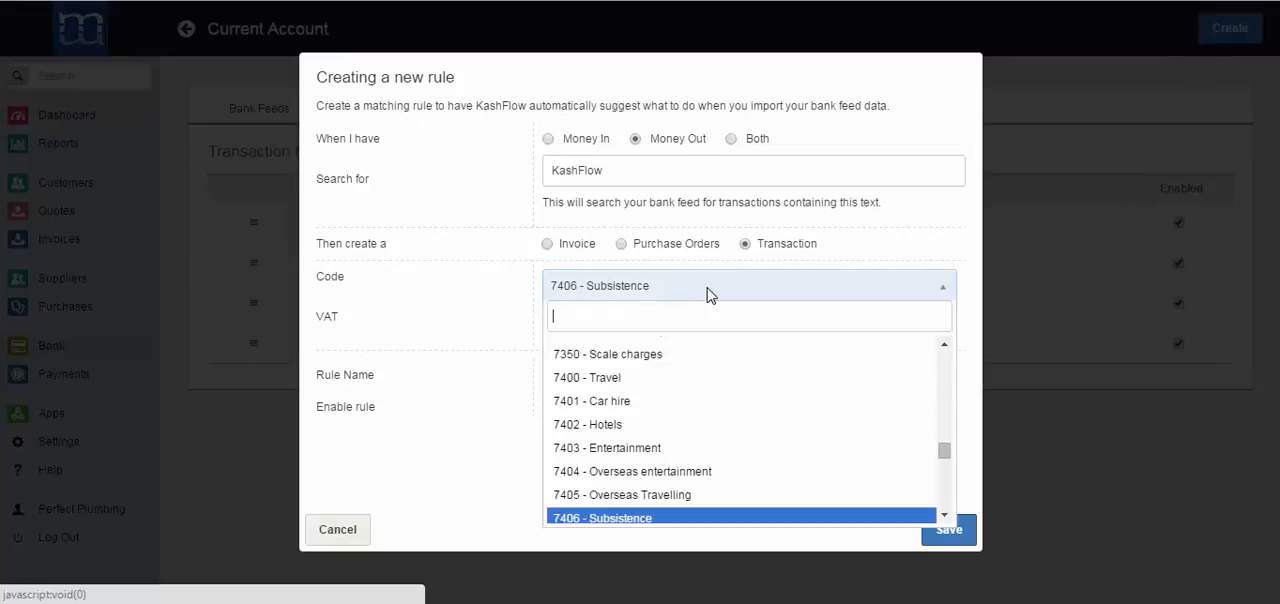
{"action": "type", "text": "5000"}
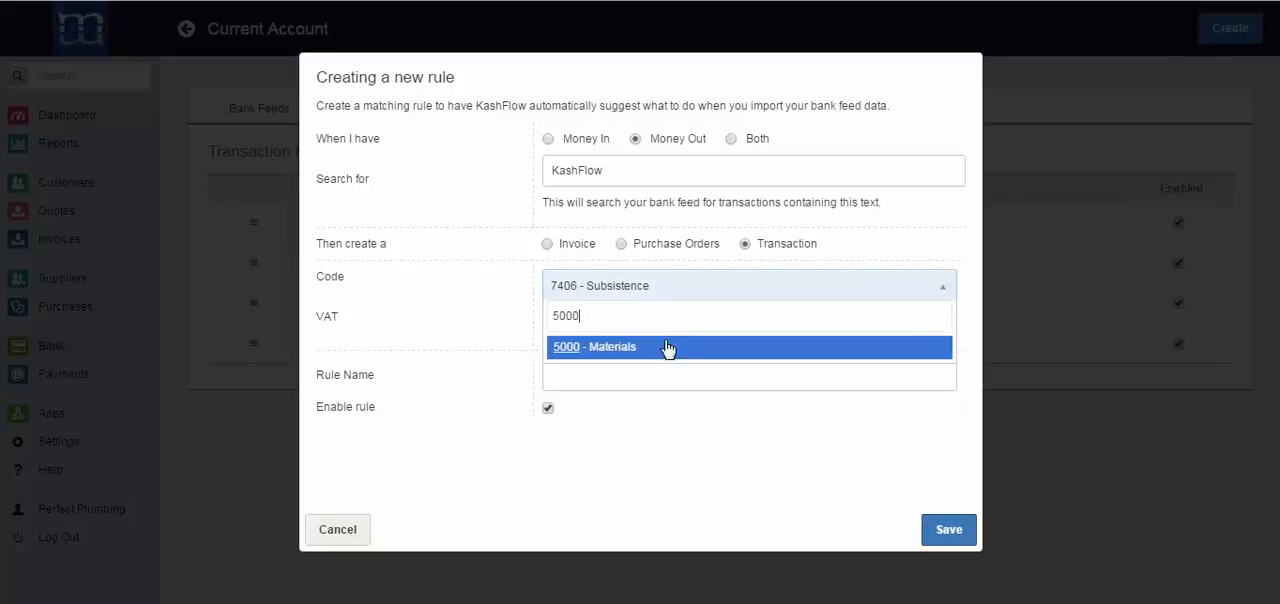
{"action": "left_click", "coordinate": [666, 349]}
{"action": "left_click", "coordinate": [615, 332]}
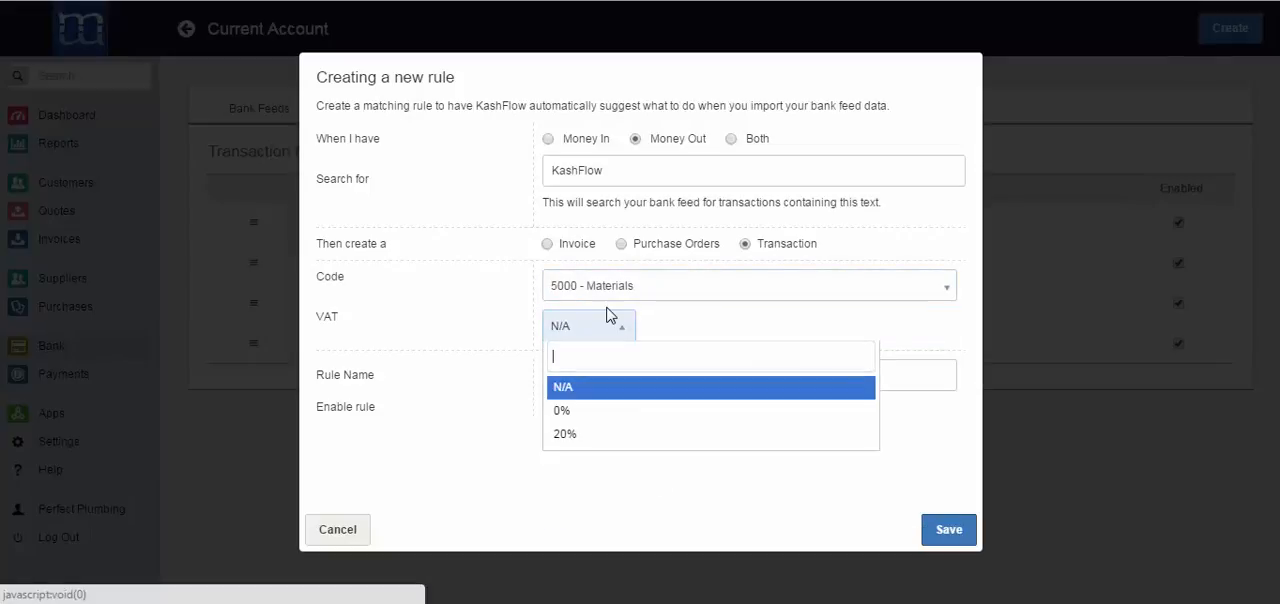
{"action": "type", "text": "20"}
{"action": "left_click", "coordinate": [587, 392]}
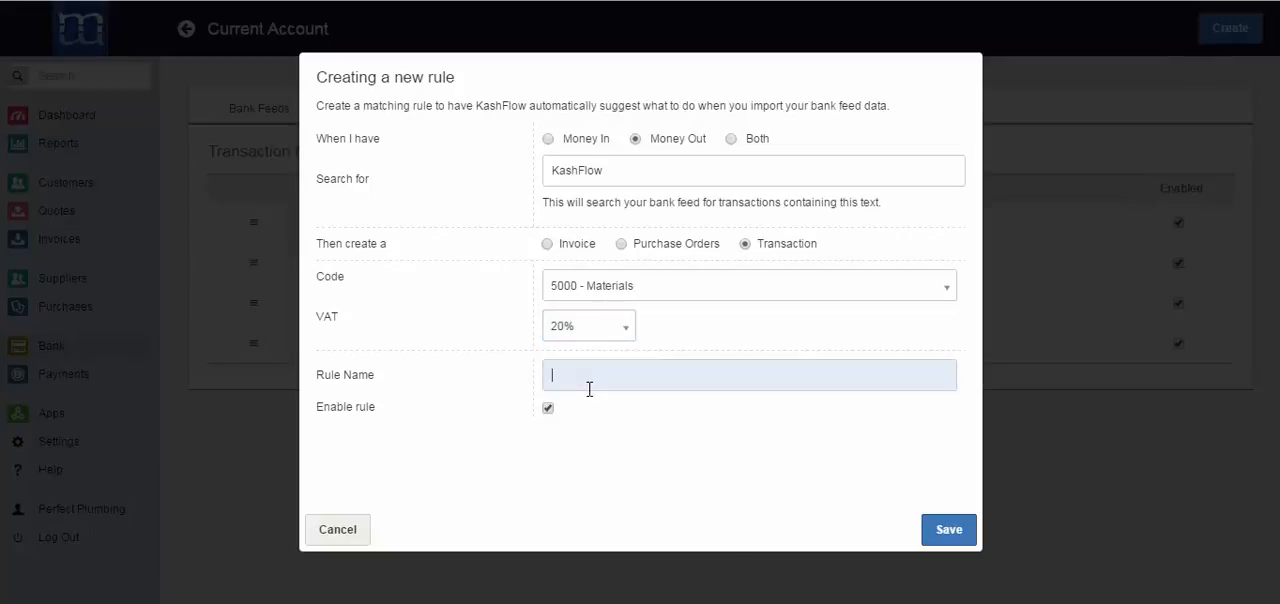
{"action": "left_click", "coordinate": [952, 532]}
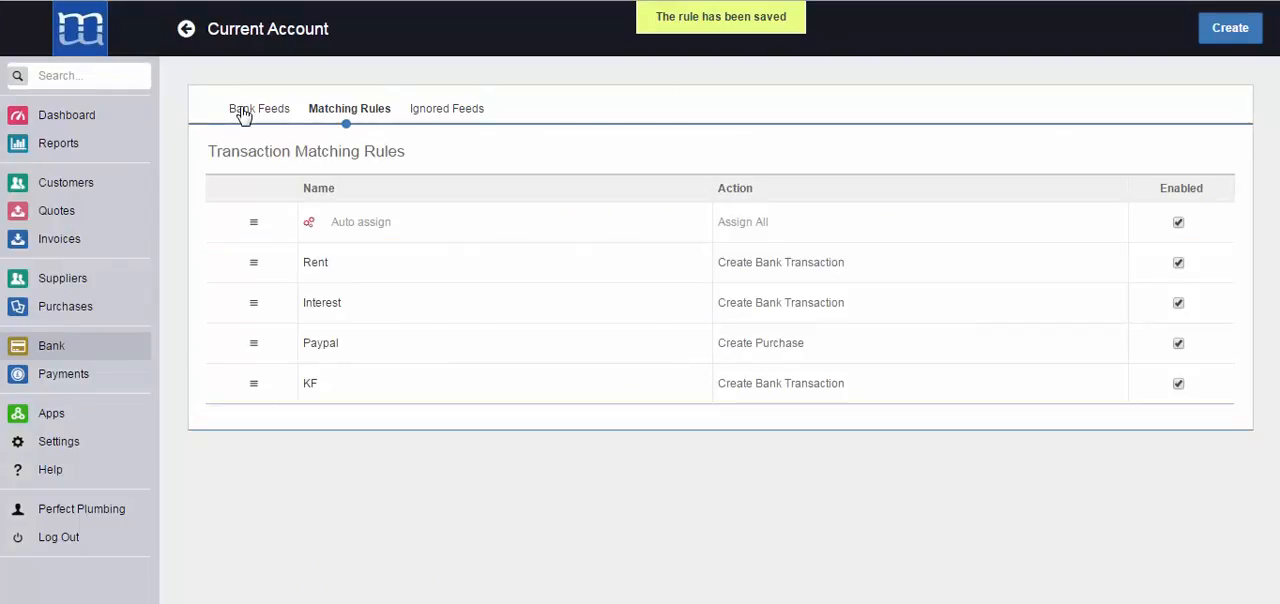
Return to the bank feeds and start the import range at 01/04/2014
{"action": "left_click", "coordinate": [243, 114]}
{"action": "left_click", "coordinate": [280, 291]}
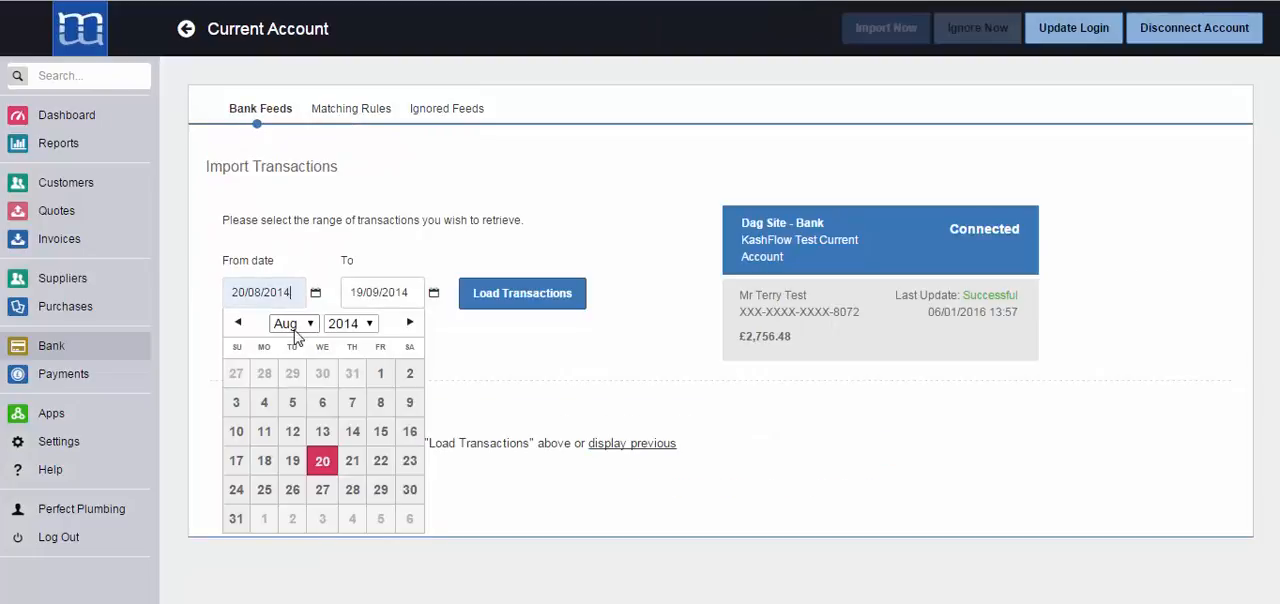
{"action": "left_click", "coordinate": [290, 323]}
{"action": "left_click", "coordinate": [284, 391]}
{"action": "left_click", "coordinate": [293, 373]}
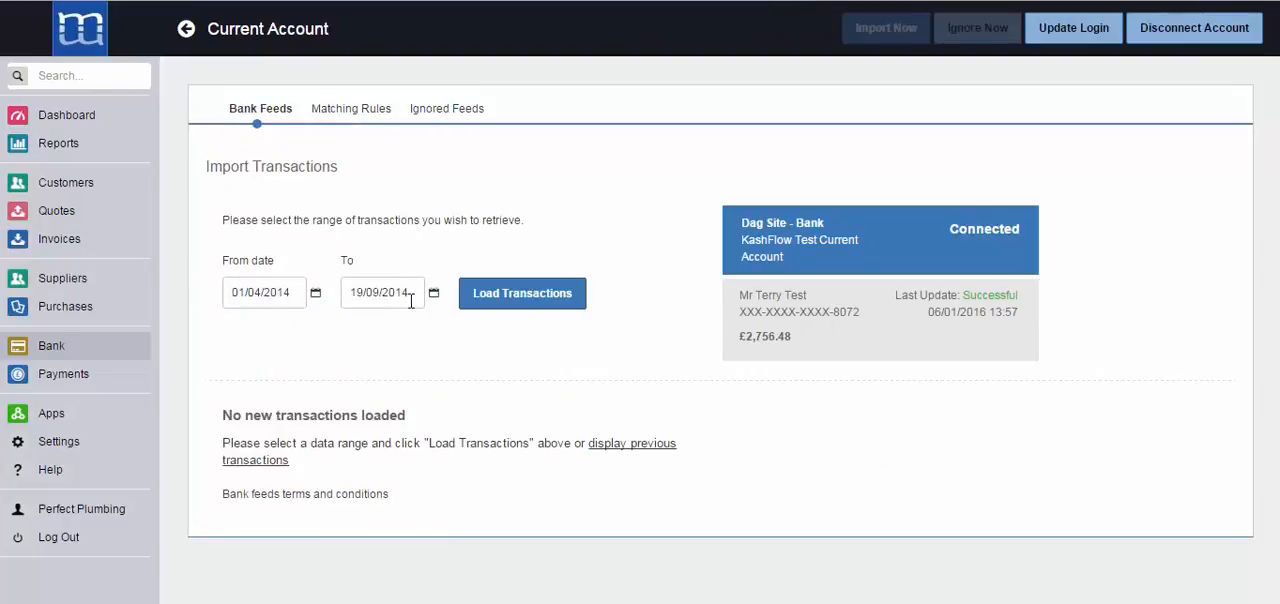
End the import range at 30/04/2014 and load the transactions again
{"action": "left_click", "coordinate": [410, 292]}
{"action": "left_click", "coordinate": [412, 323]}
{"action": "left_click", "coordinate": [408, 391]}
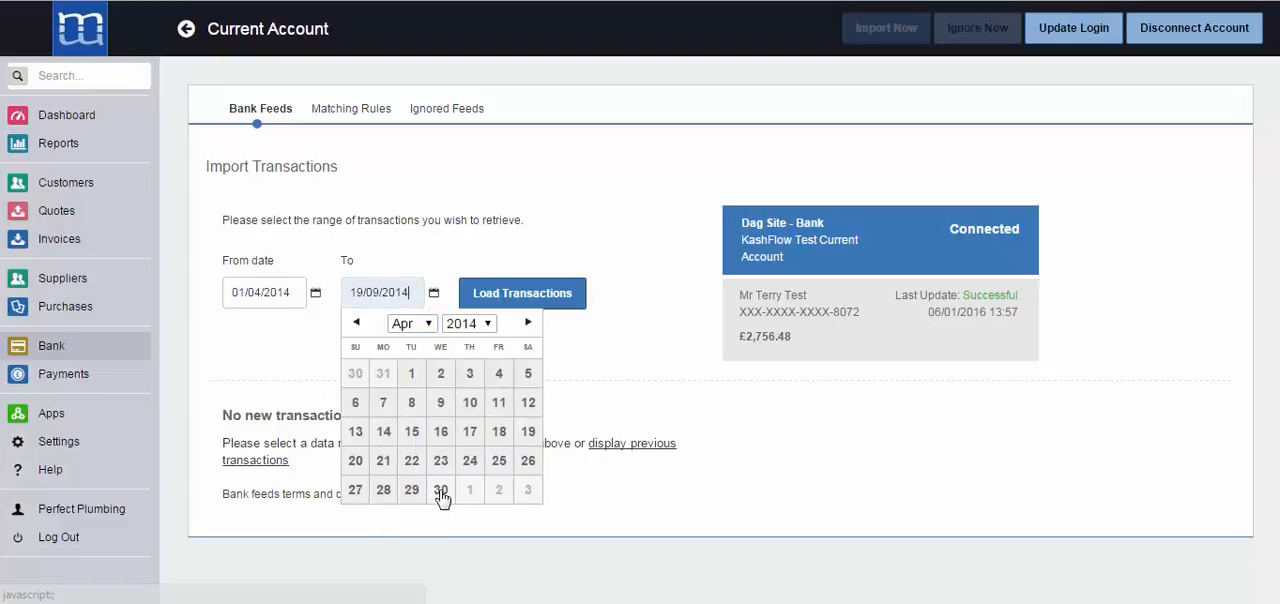
{"action": "left_click", "coordinate": [438, 489]}
{"action": "left_click", "coordinate": [509, 295]}
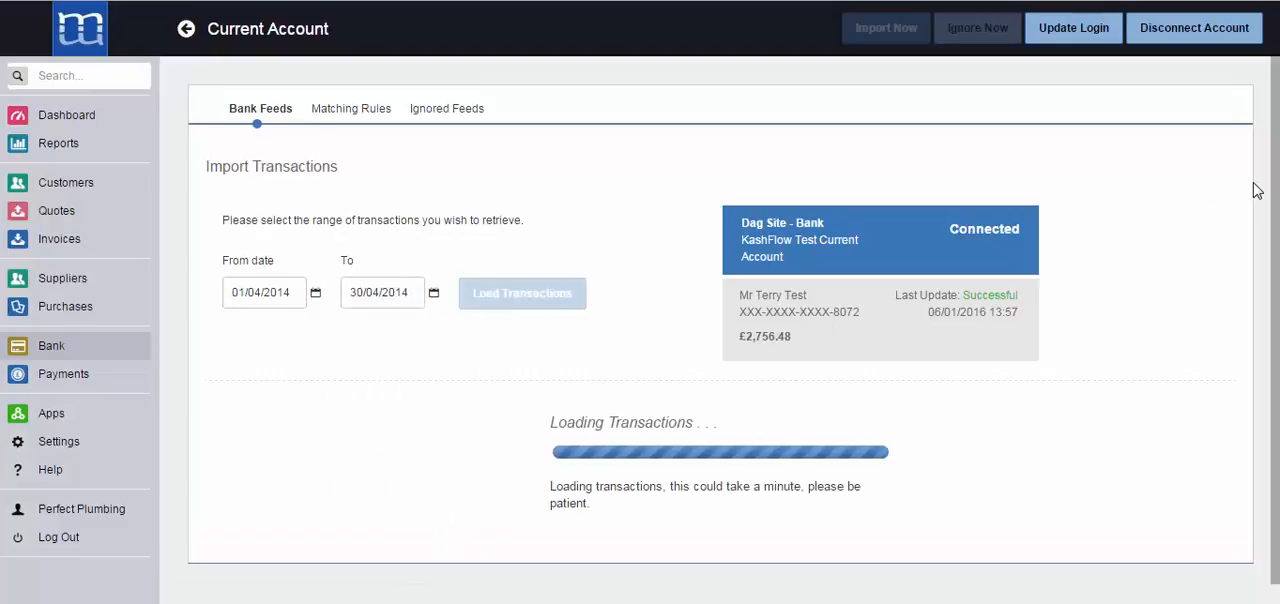
Review the suggested matches for the loaded transactions and import them into the Current Account
{"action": "left_click_drag", "start_coordinate": [1275, 125], "coordinate": [1274, 300]}
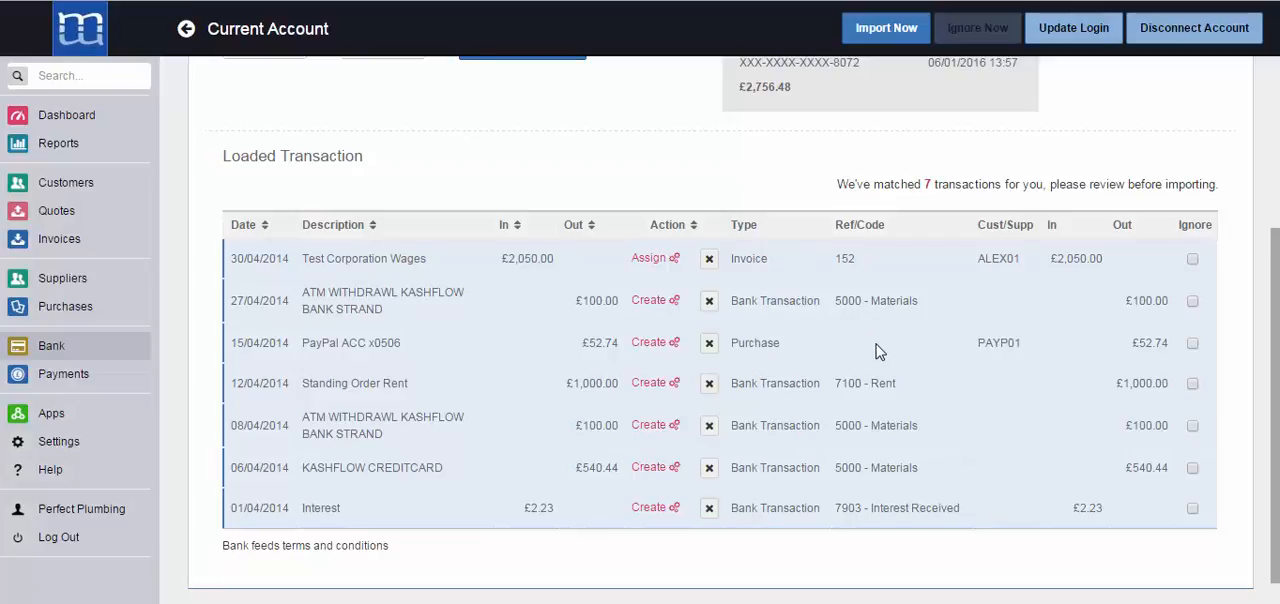
{"action": "scroll", "coordinate": [734, 330], "scroll_direction": "down", "scroll_amount": 1}
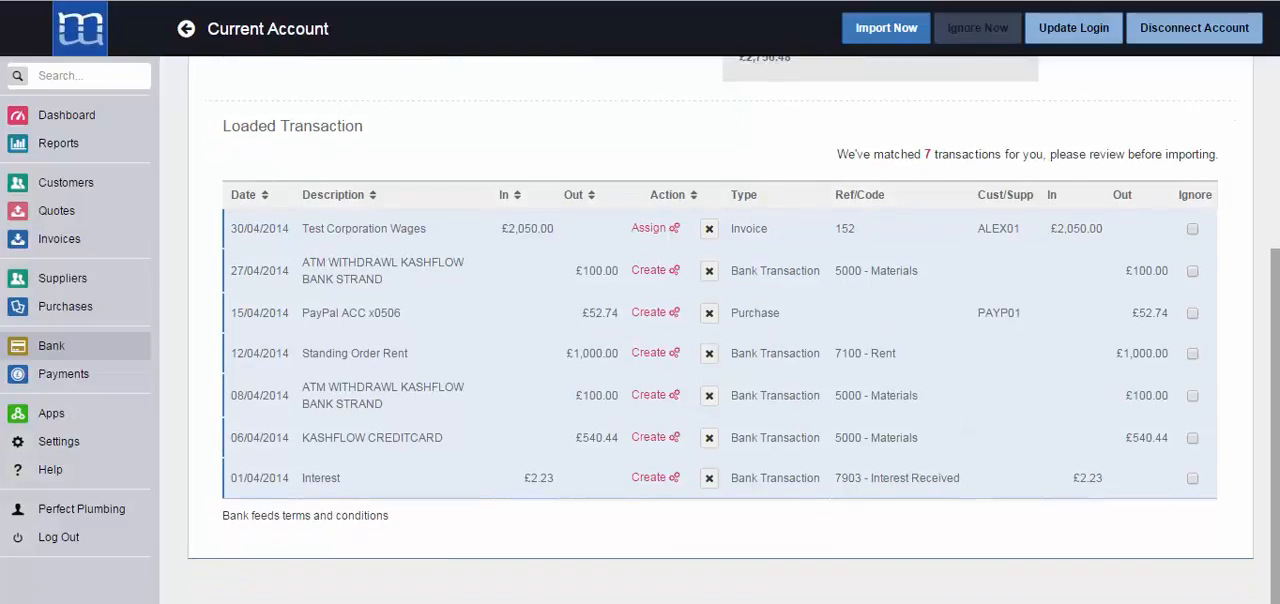
{"action": "scroll", "coordinate": [1270, 377], "scroll_direction": "up", "scroll_amount": 5}
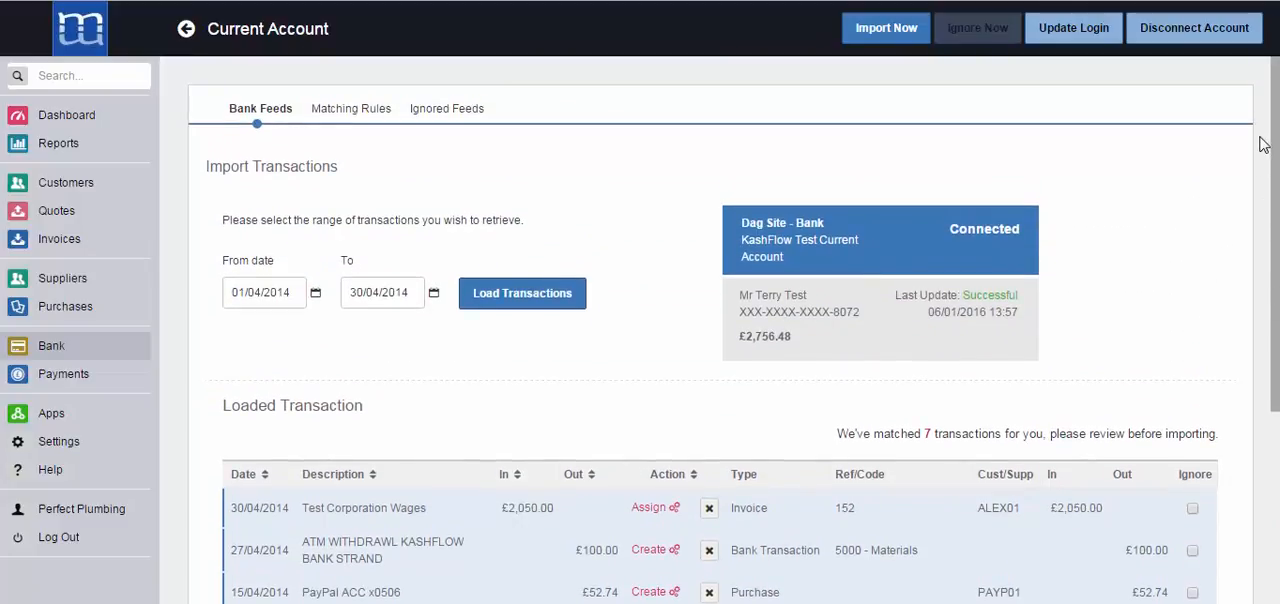
{"action": "left_click", "coordinate": [886, 40]}
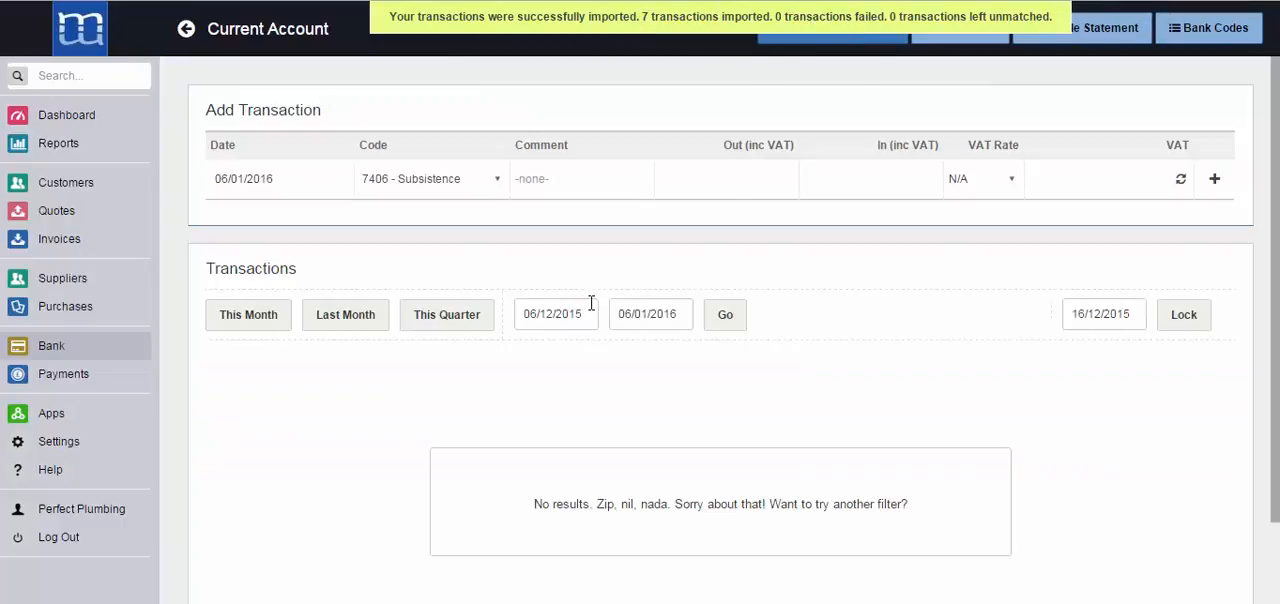
Filter the Current Account's transactions to start from 01/04/2014 and examine the imported entries
{"action": "left_click", "coordinate": [589, 313]}
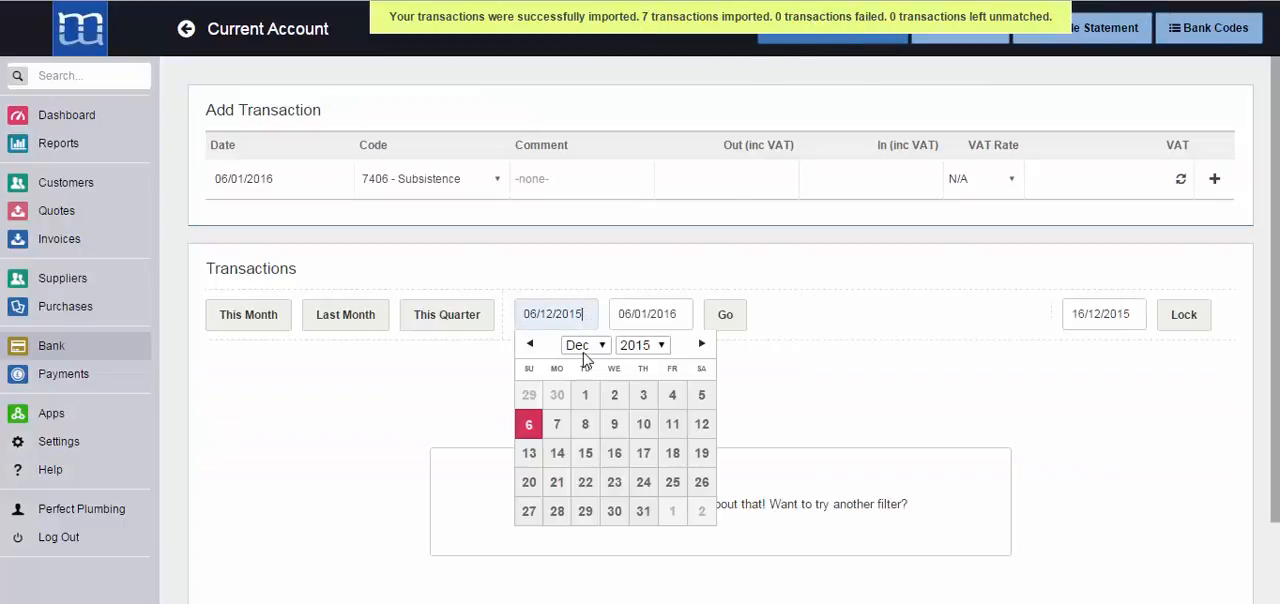
{"action": "left_click", "coordinate": [579, 348]}
{"action": "left_click", "coordinate": [577, 413]}
{"action": "left_click", "coordinate": [640, 345]}
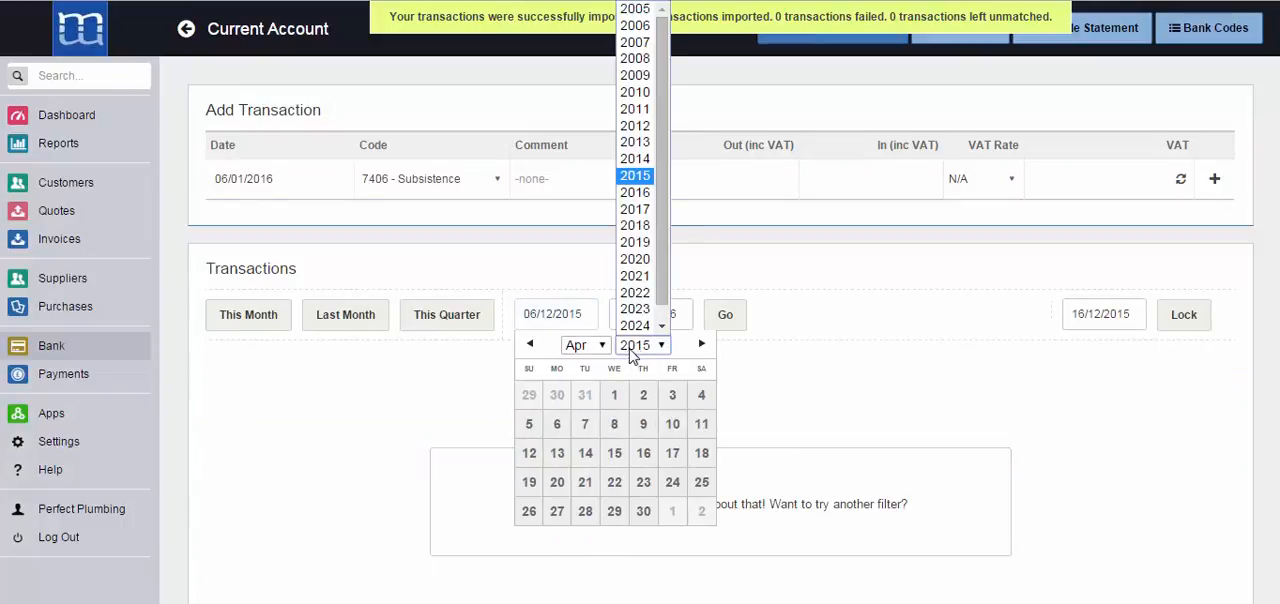
{"action": "left_click", "coordinate": [635, 158]}
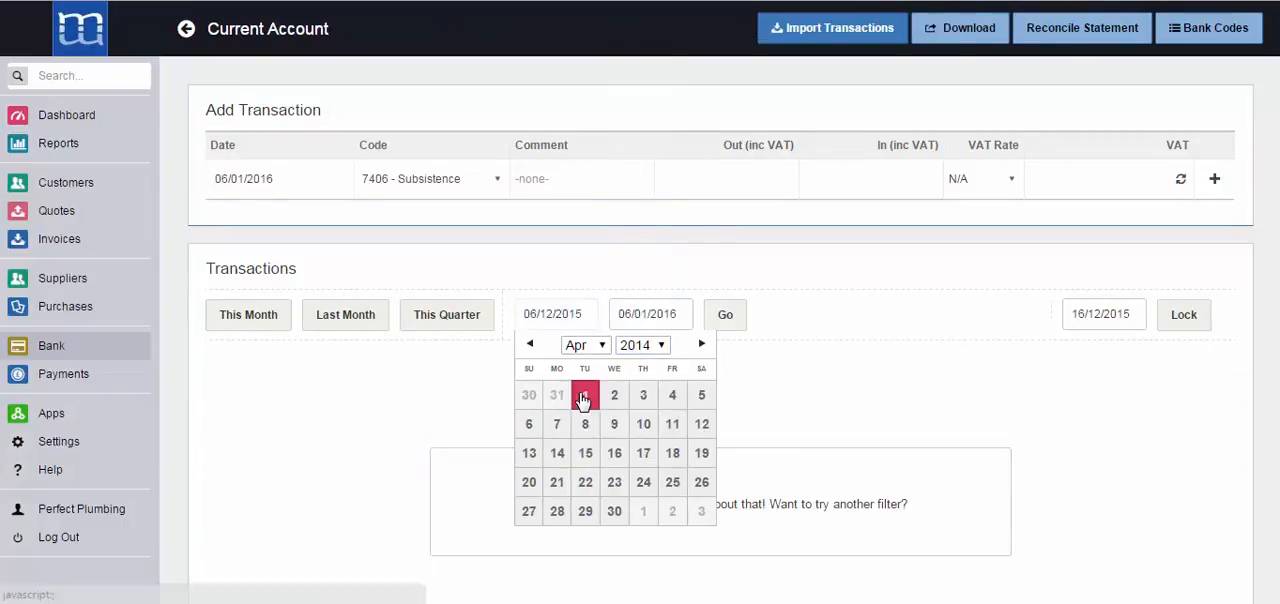
{"action": "left_click", "coordinate": [585, 395]}
{"action": "left_click", "coordinate": [721, 322]}
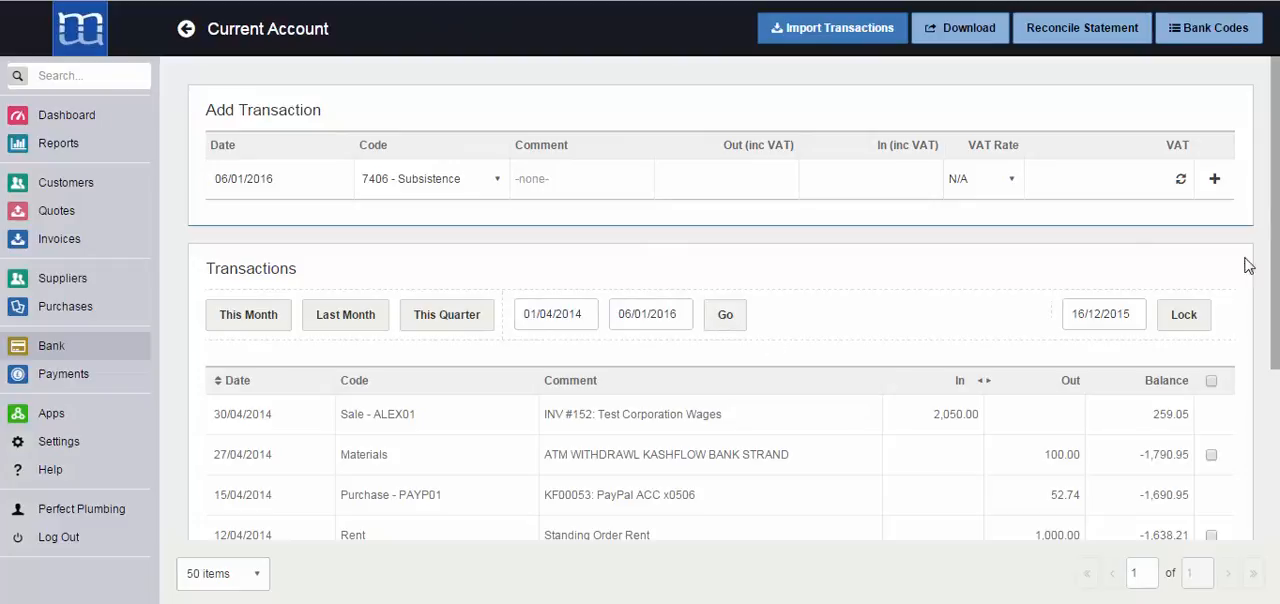
{"action": "scroll", "coordinate": [1277, 268], "scroll_direction": "down", "scroll_amount": 3}
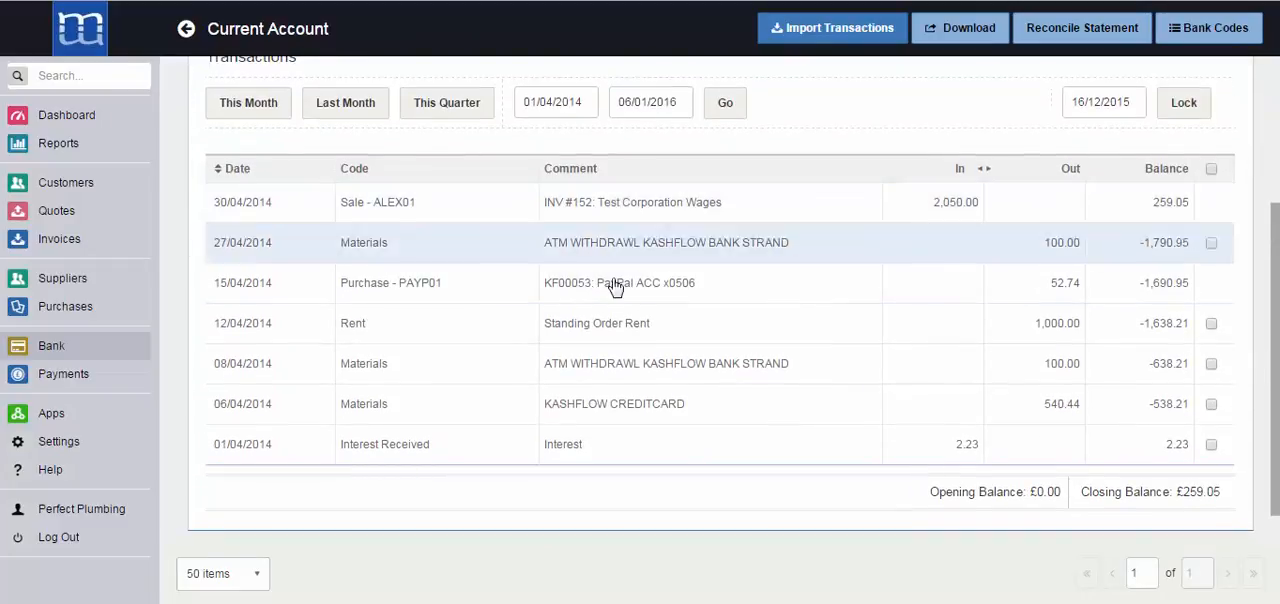